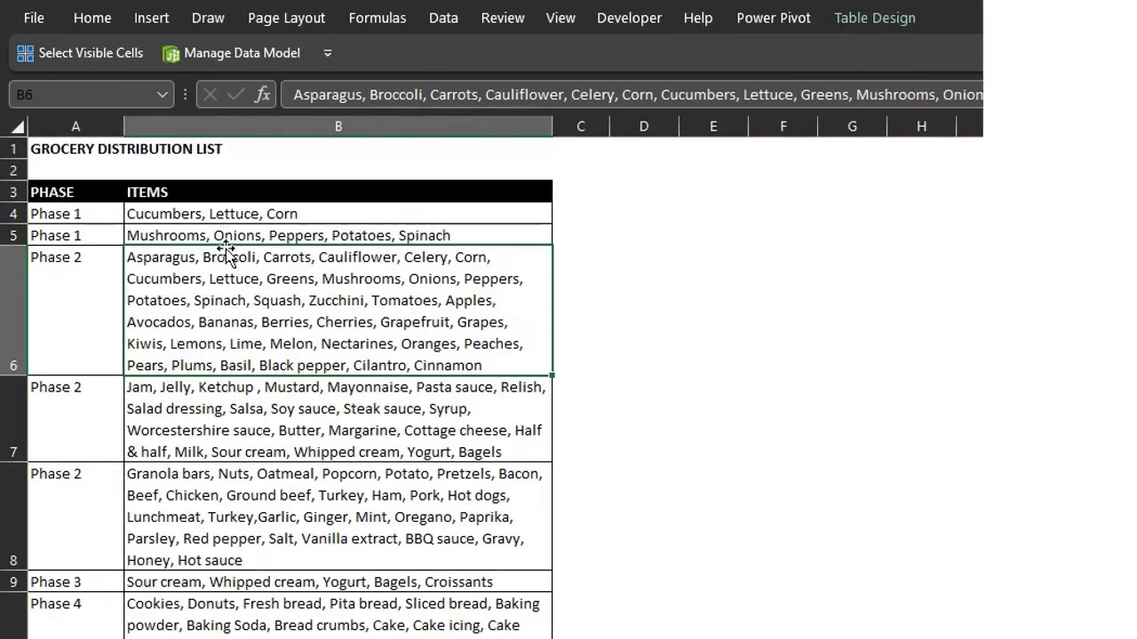
Load the grocery table from the sheet into Power Query Editor as GroceryList.
{"action": "right_click", "coordinate": [216, 325]}
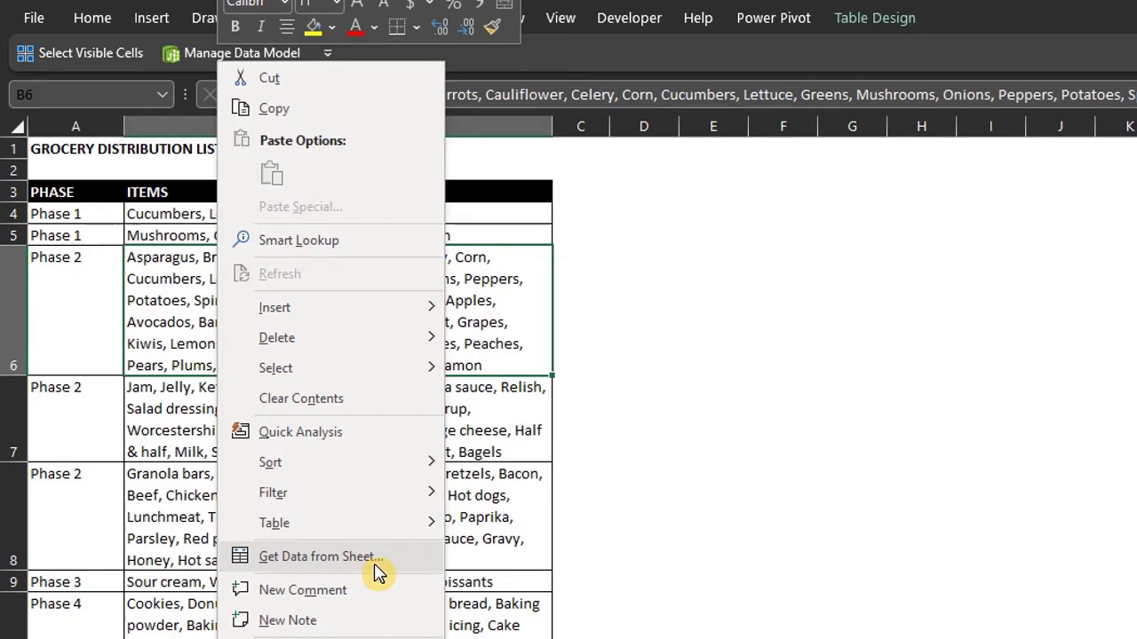
{"action": "key", "text": "Escape"}
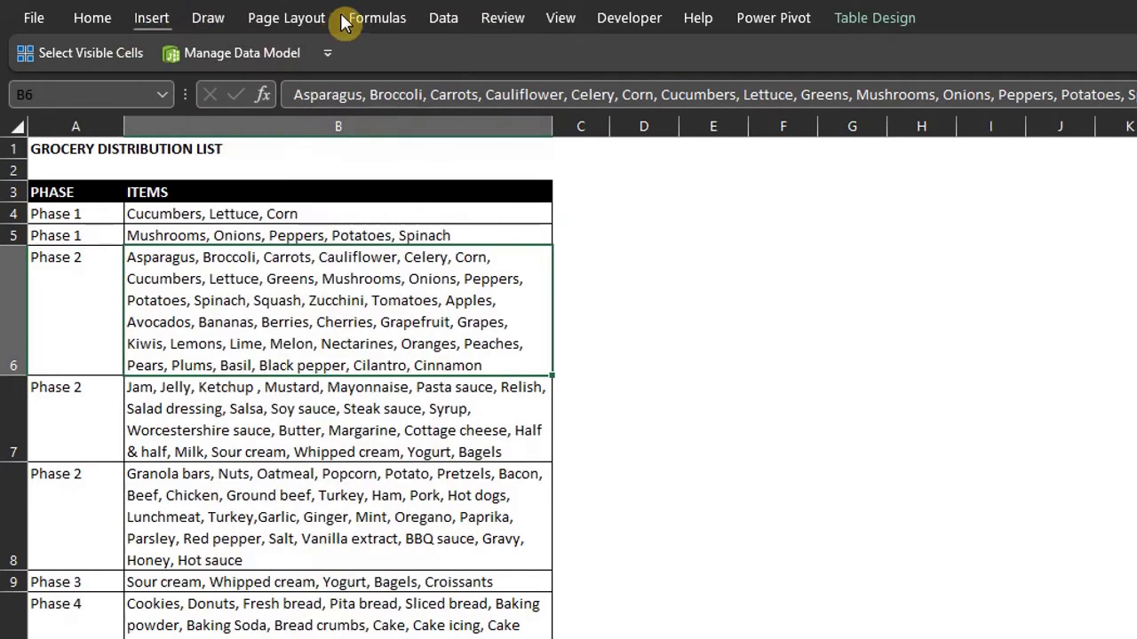
{"action": "left_click", "coordinate": [443, 18]}
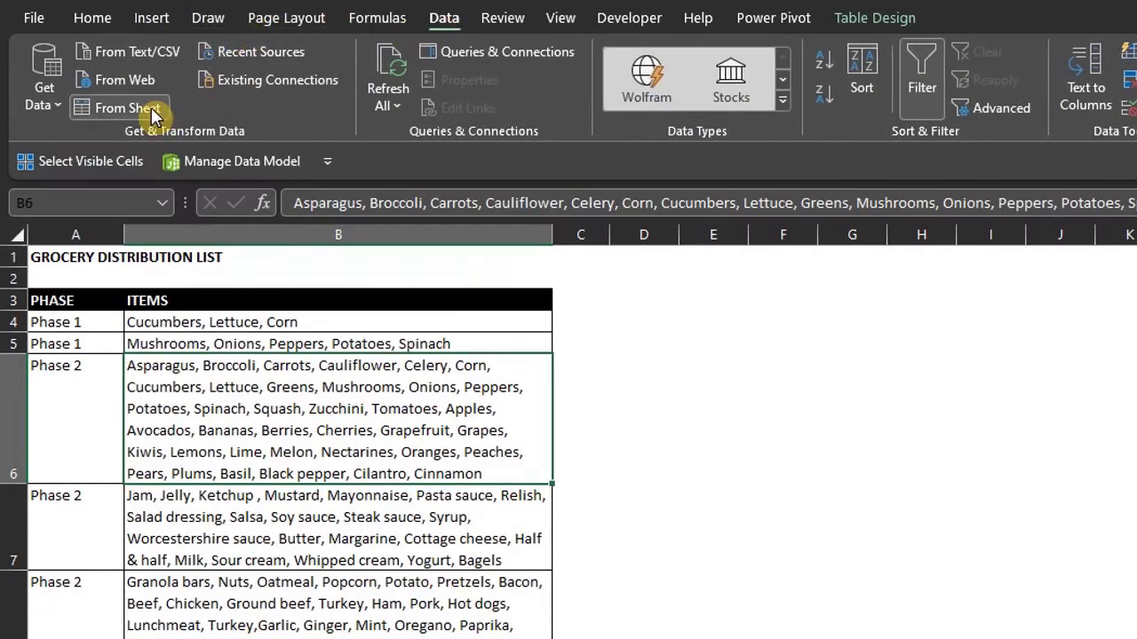
{"action": "left_click", "coordinate": [156, 114]}
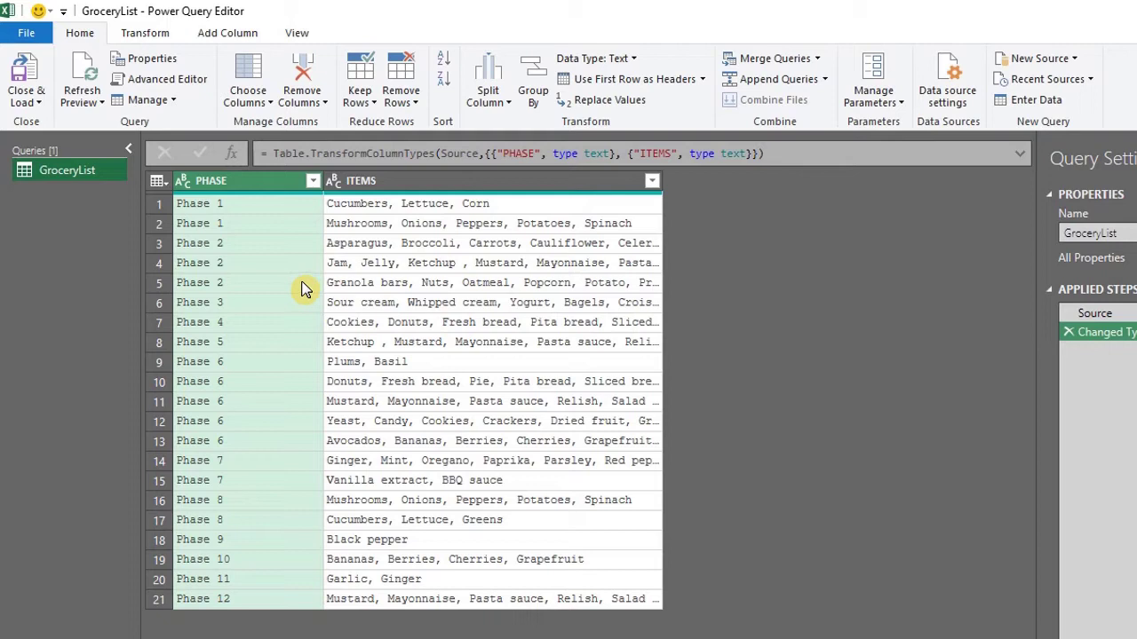
Preview the full ITEMS text of rows 4 and 3 in the value pane.
{"action": "left_click", "coordinate": [435, 265]}
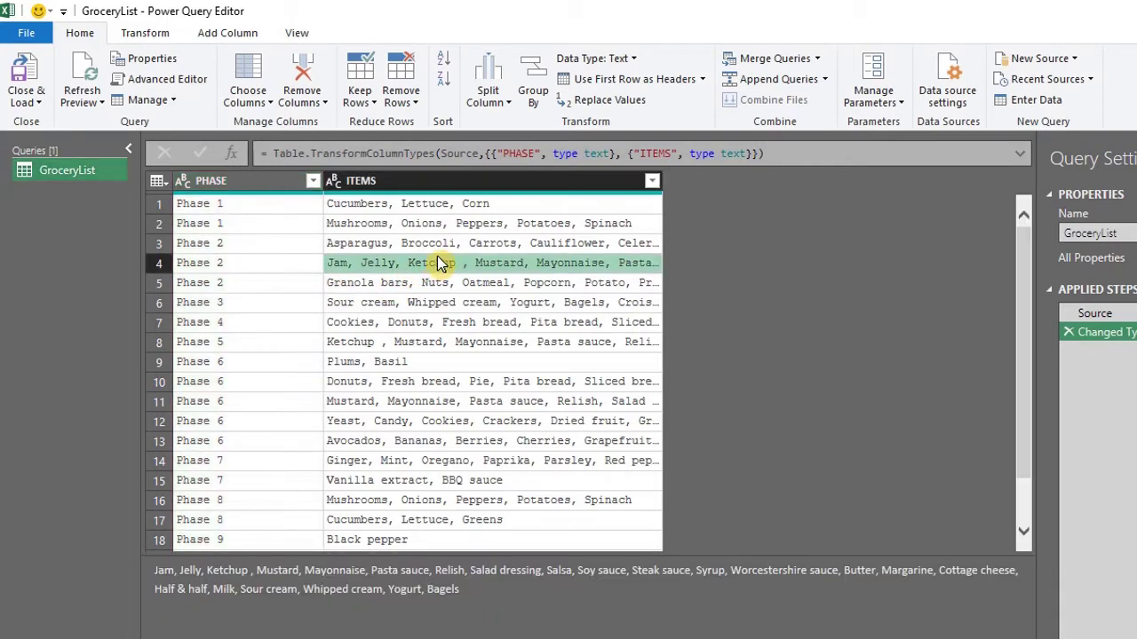
{"action": "left_click", "coordinate": [449, 248]}
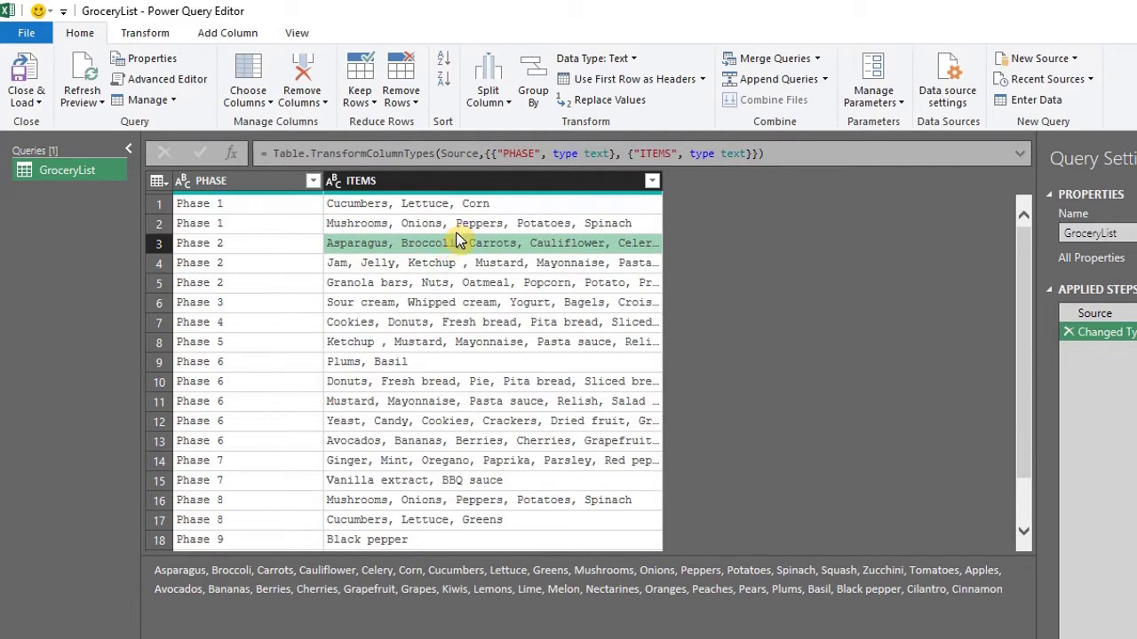
{"action": "left_click", "coordinate": [144, 36]}
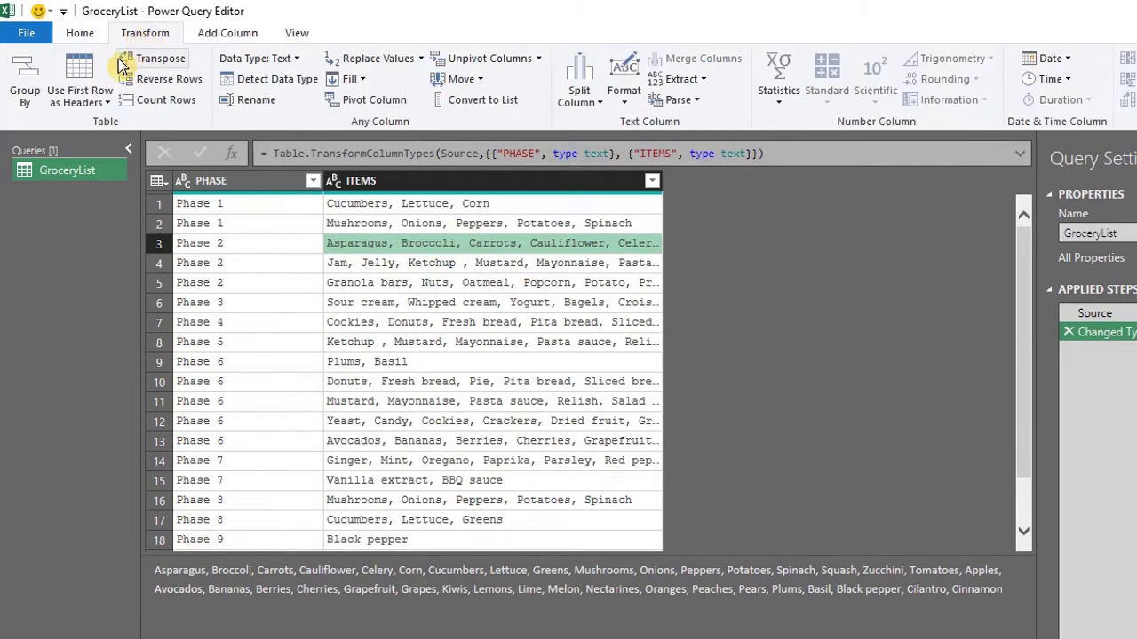
Set up Group By on PHASE with new column COMBINED ITEMS as Sum of ITEMS.
{"action": "left_click", "coordinate": [33, 71]}
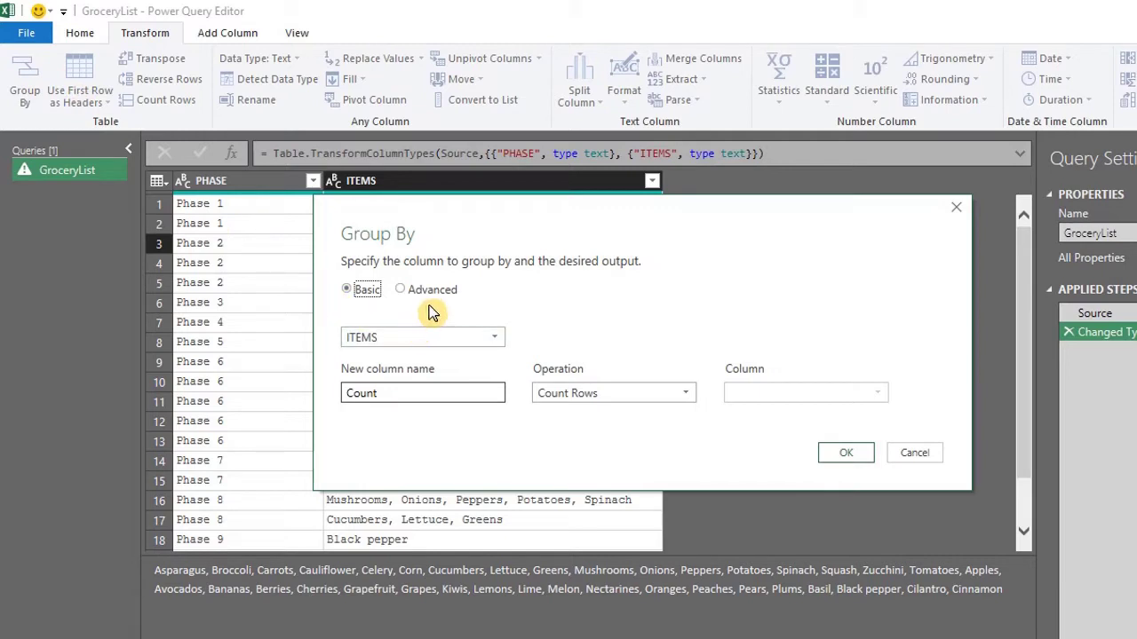
{"action": "left_click", "coordinate": [494, 338]}
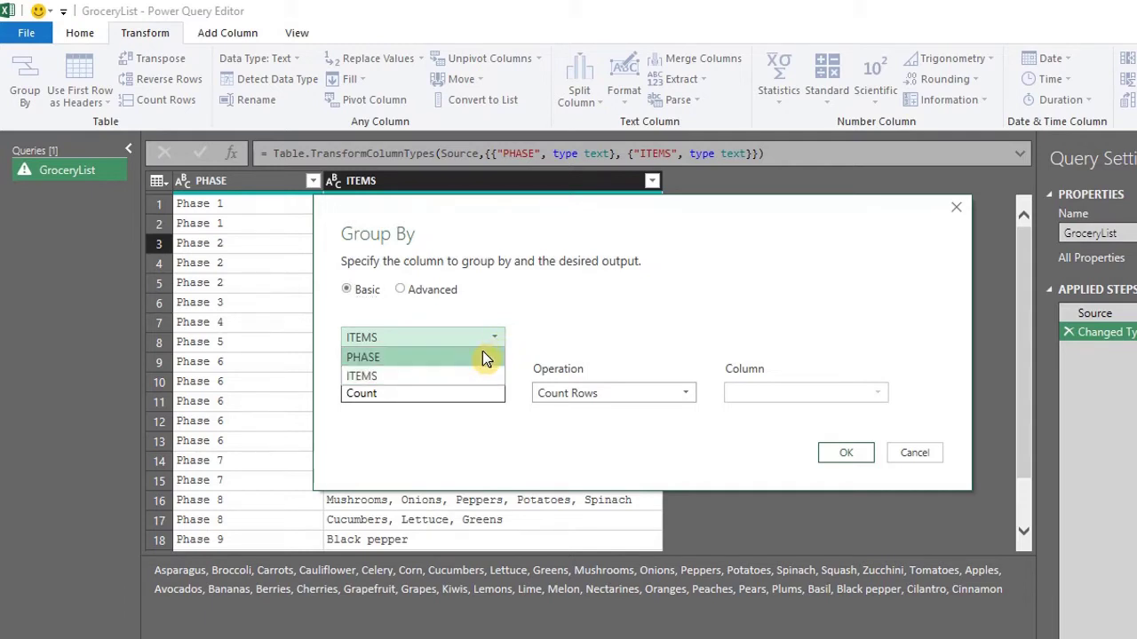
{"action": "left_click", "coordinate": [481, 356]}
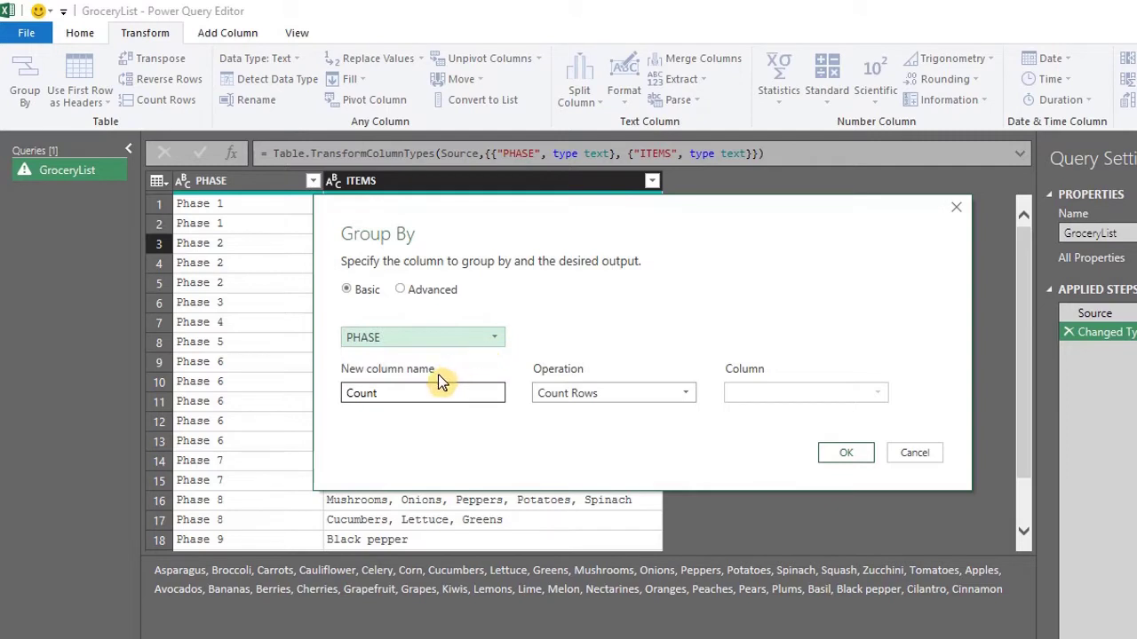
{"action": "left_click_drag", "start_coordinate": [415, 392], "coordinate": [303, 378]}
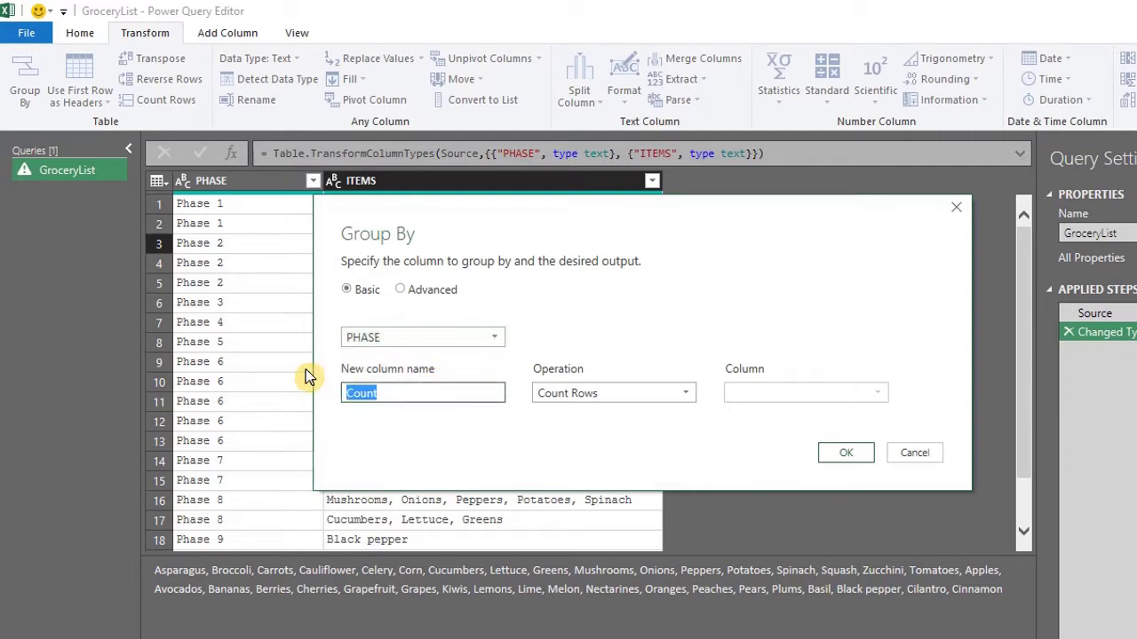
{"action": "type", "text": "CO"}
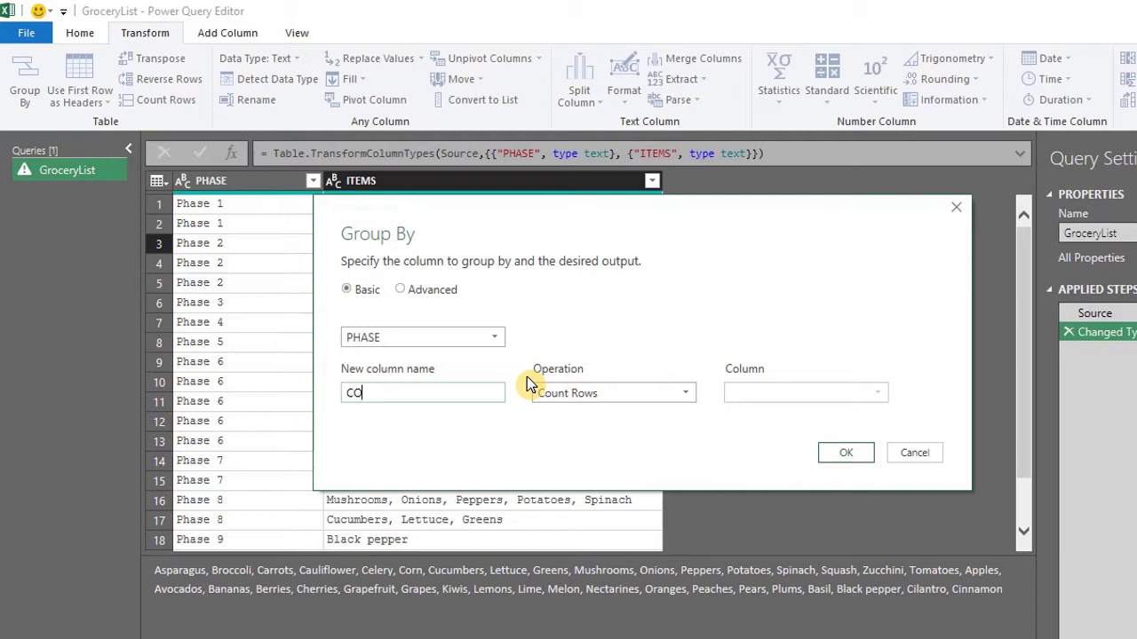
{"action": "type", "text": "MBINED ITEMS"}
{"action": "left_click", "coordinate": [666, 408]}
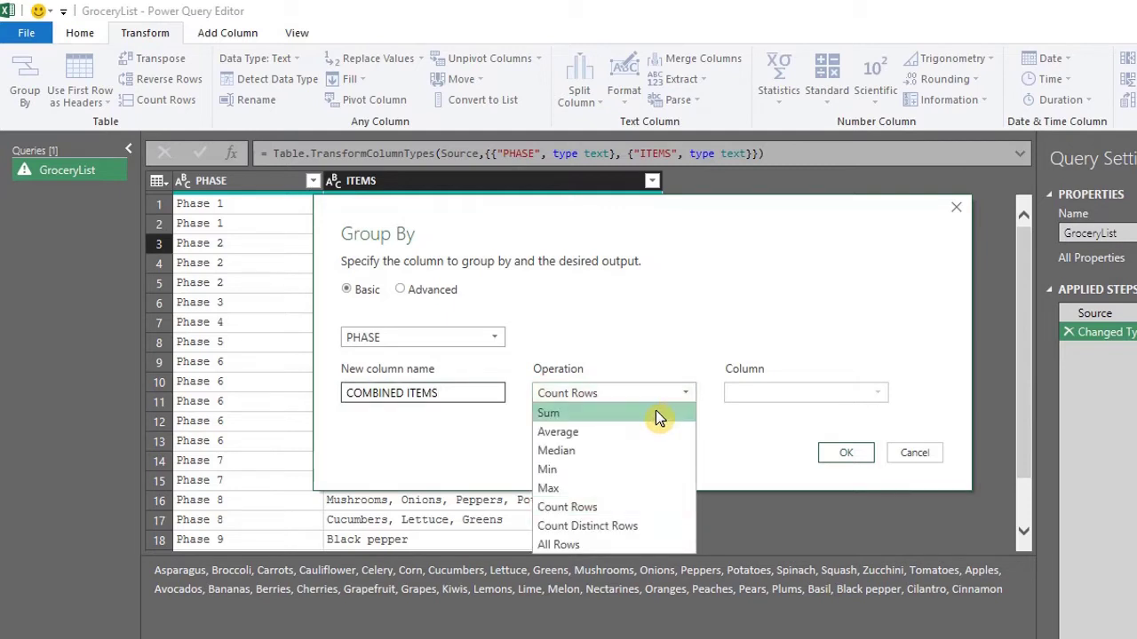
{"action": "left_click", "coordinate": [652, 414]}
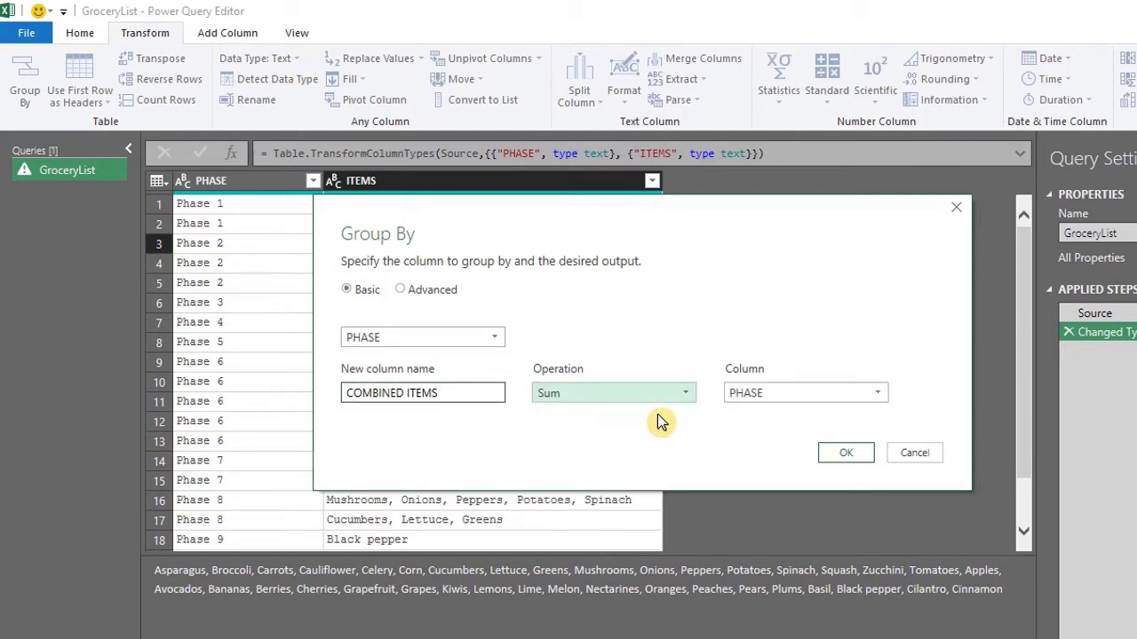
{"action": "left_click", "coordinate": [800, 397]}
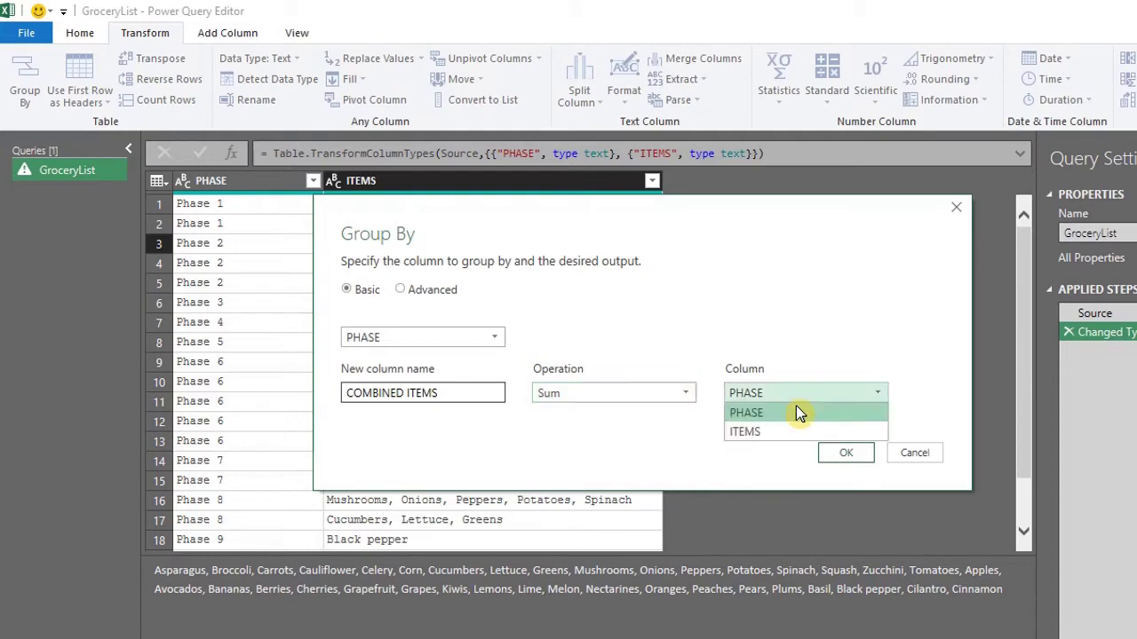
{"action": "left_click", "coordinate": [794, 431]}
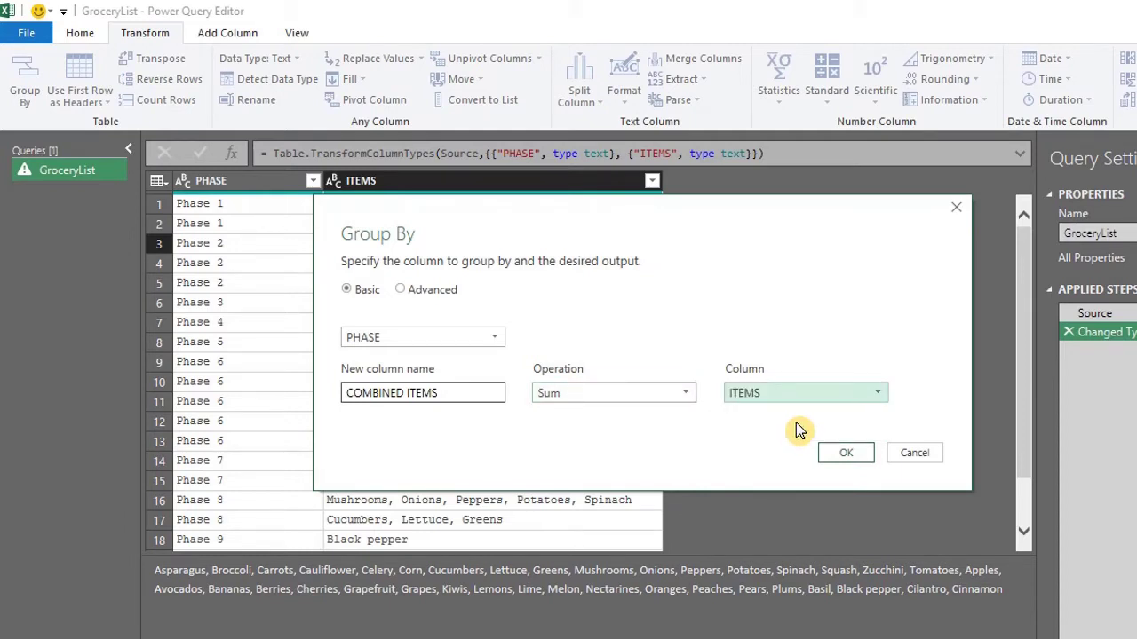
Apply the PHASE grouping and expand the Grouped Rows step formula.
{"action": "left_click", "coordinate": [845, 454]}
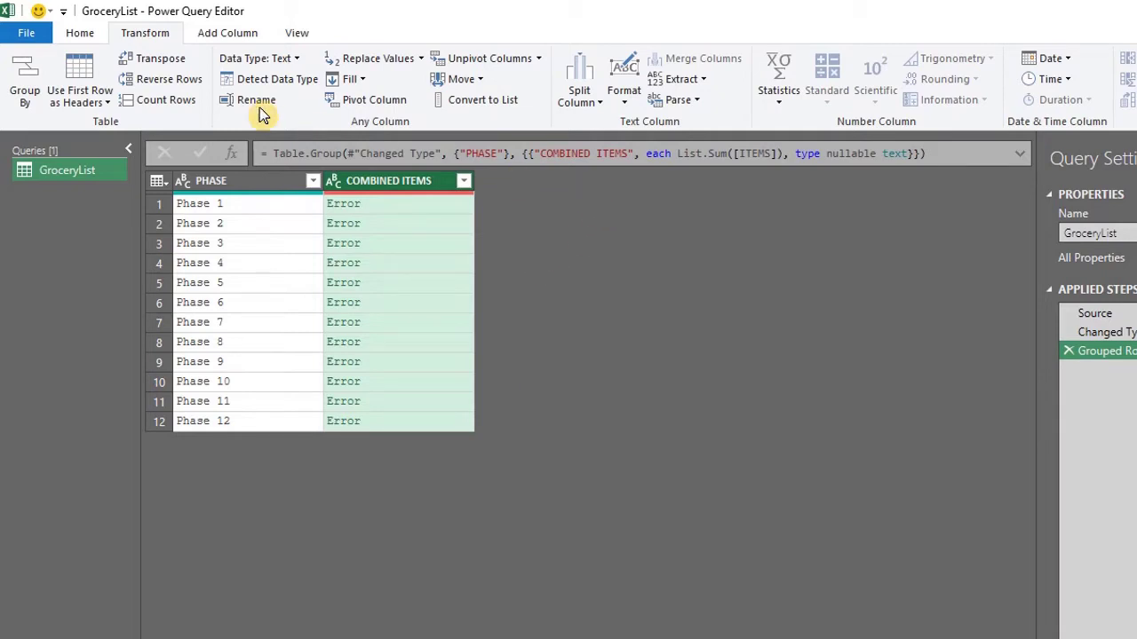
{"action": "left_click", "coordinate": [86, 36]}
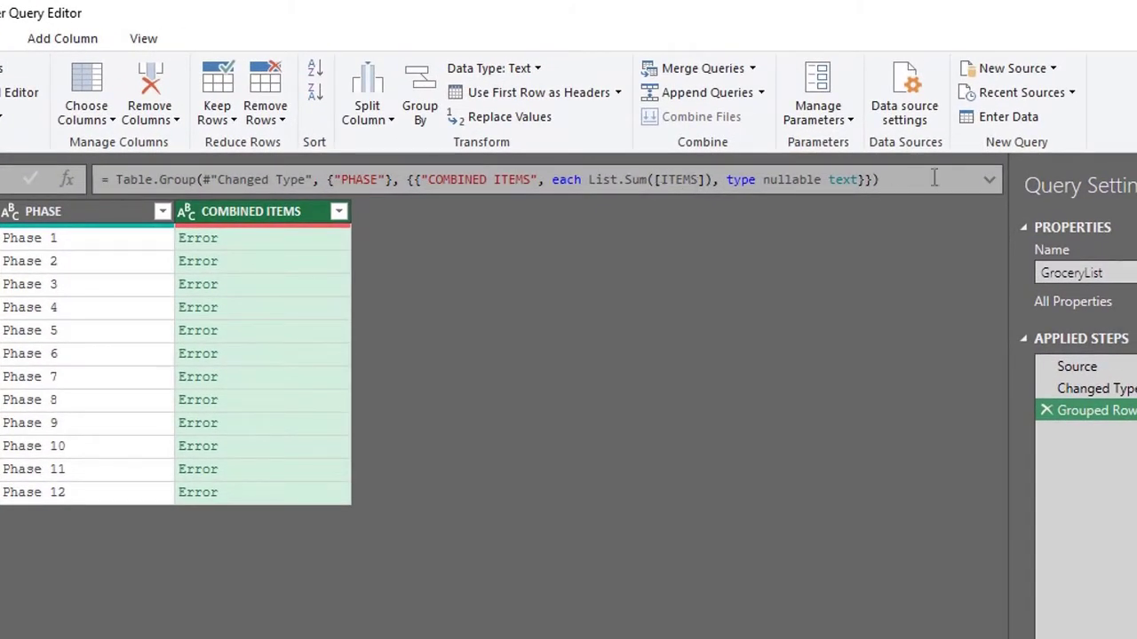
{"action": "left_click", "coordinate": [989, 183]}
{"action": "mouse_move", "coordinate": [624, 179]}
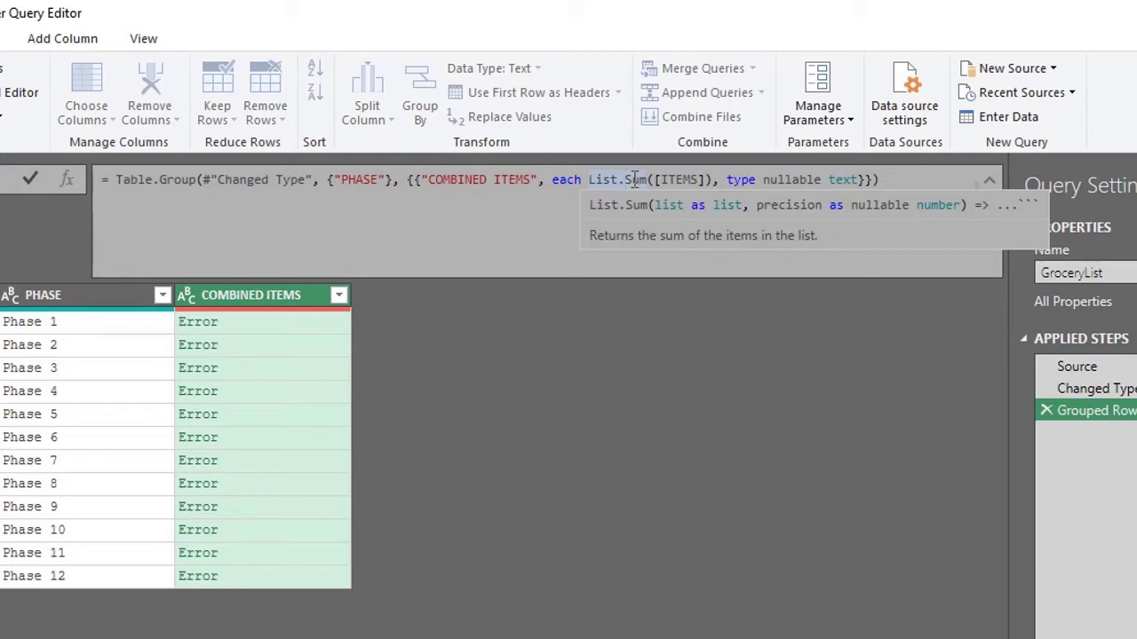
Replace List.Sum with Text.Combine([ITEMS]) and begin the "| " separator argument.
{"action": "key", "text": "Delete"}
{"action": "key", "text": "Delete"}
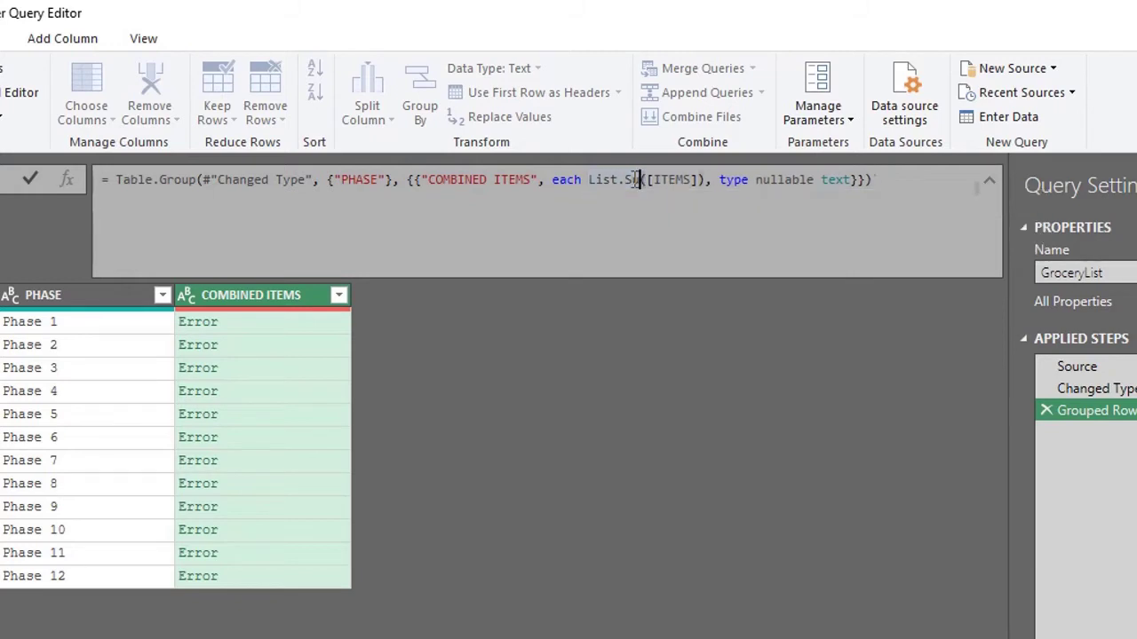
{"action": "key", "text": "BackSpace"}
{"action": "key", "text": "BackSpace"}
{"action": "key", "text": "BackSpace"}
{"action": "key", "text": "BackSpace"}
{"action": "key", "text": "BackSpace"}
{"action": "key", "text": "BackSpace"}
{"action": "type", "text": "tEXT.c"}
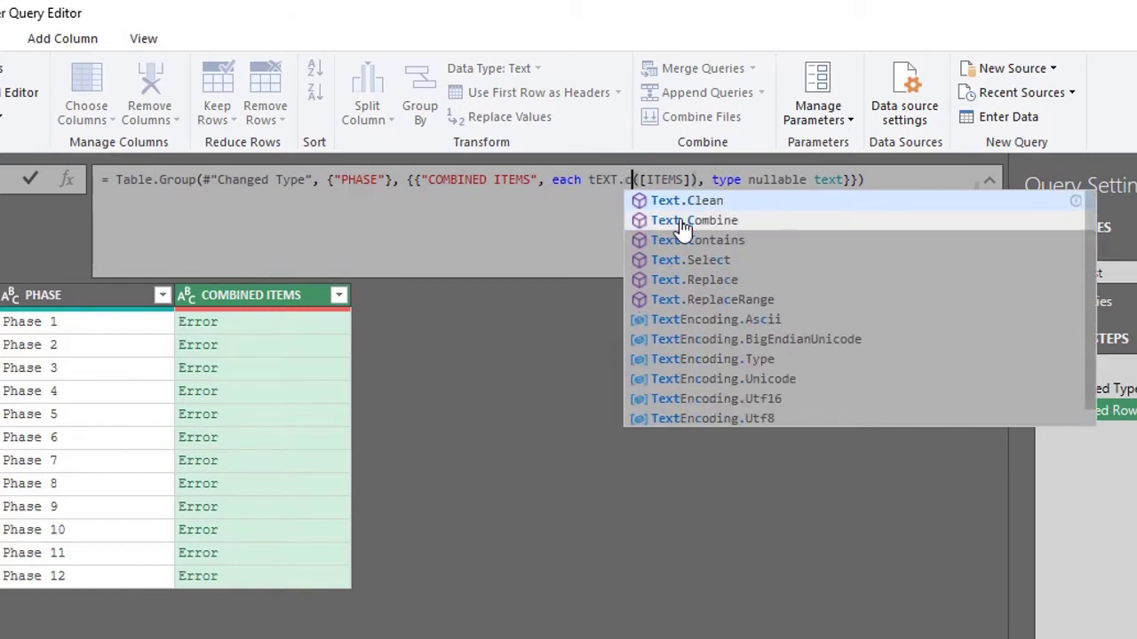
{"action": "left_click", "coordinate": [680, 220]}
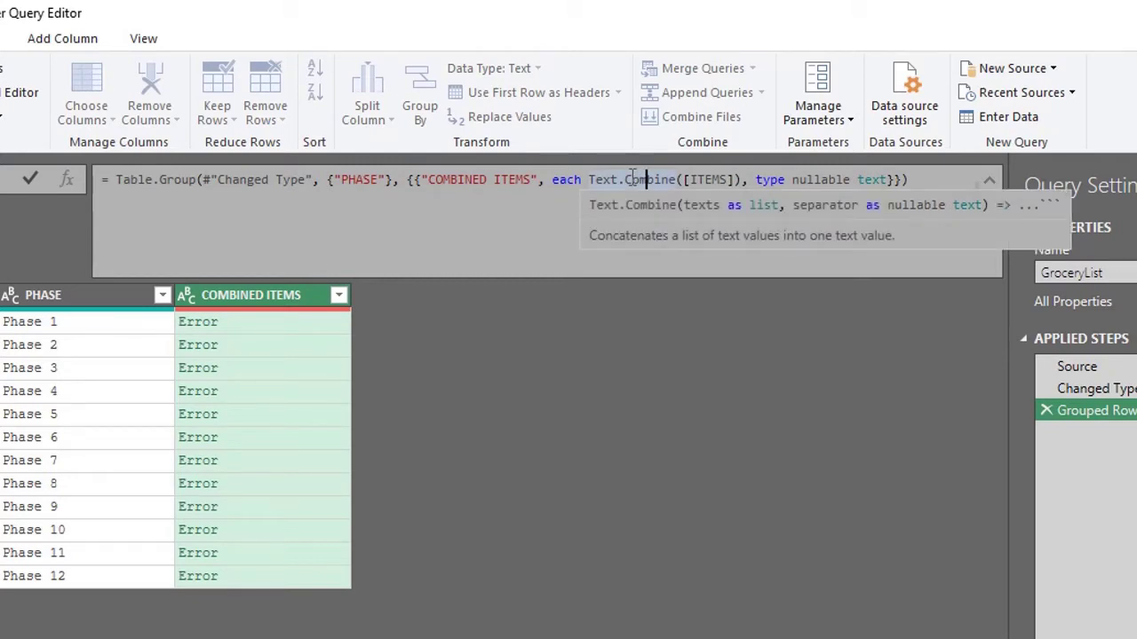
{"action": "left_click", "coordinate": [736, 179]}
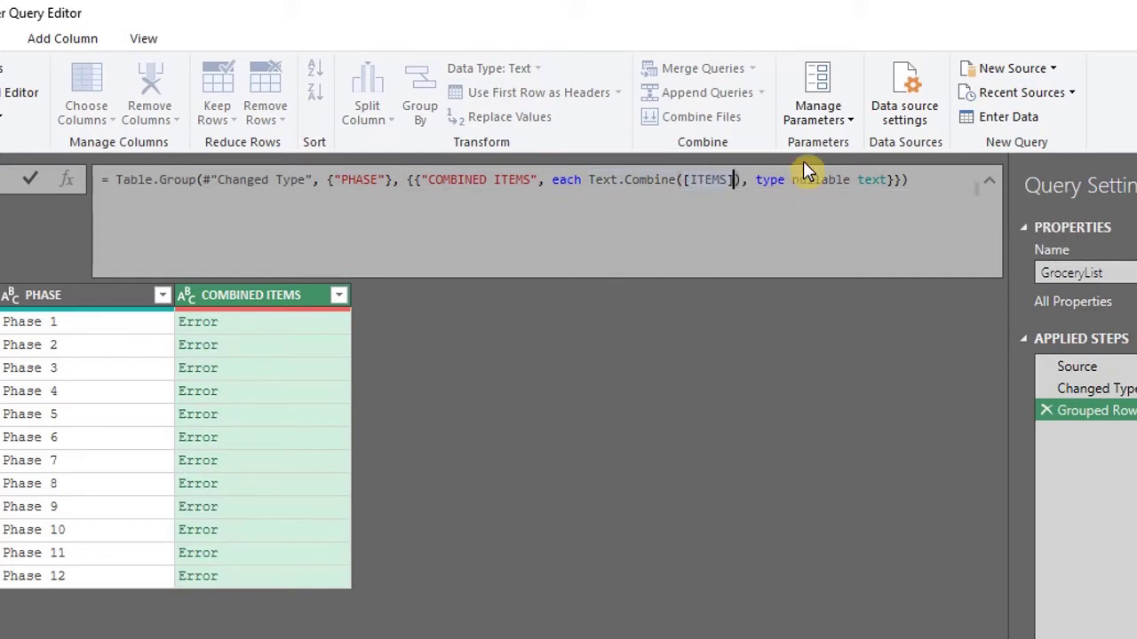
{"action": "type", "text": ","}
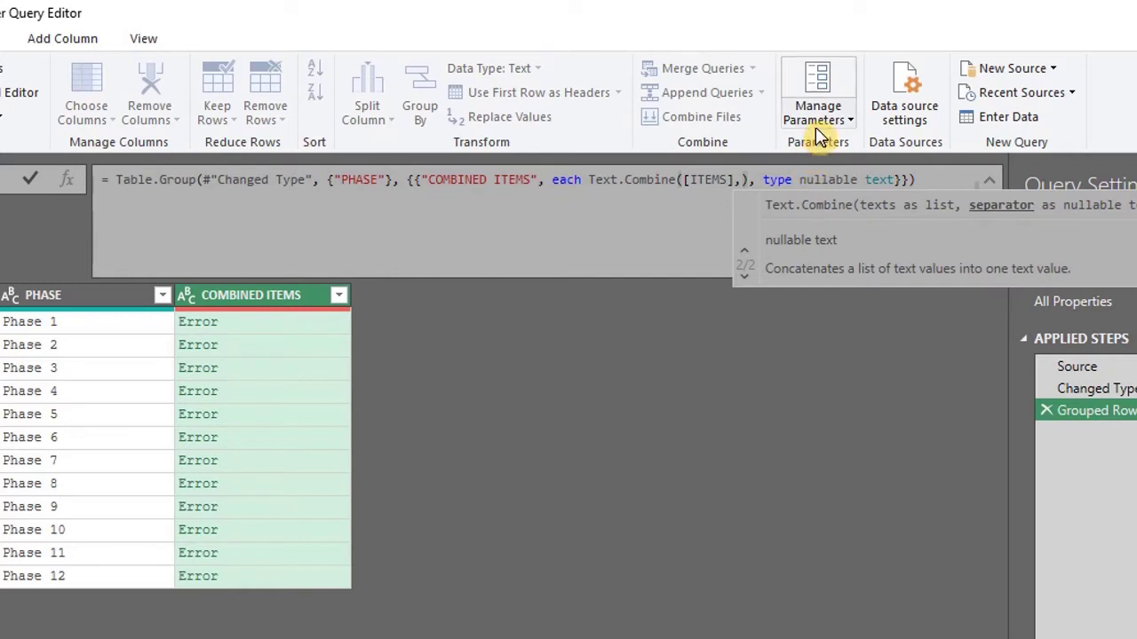
{"action": "type", "text": "\"\""}
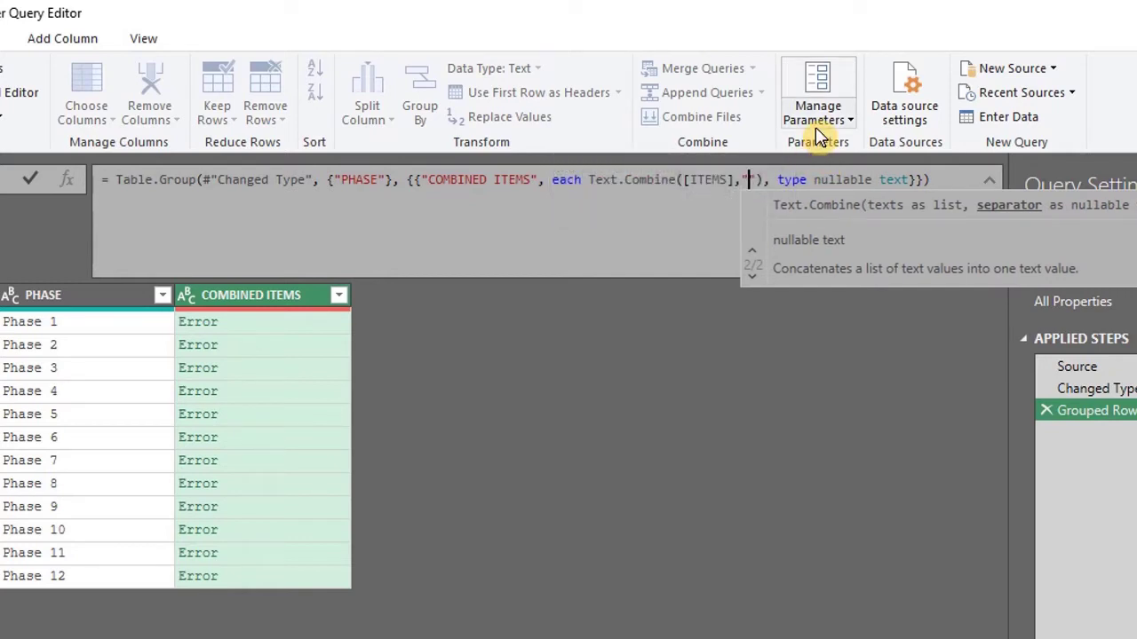
{"action": "type", "text": "|"}
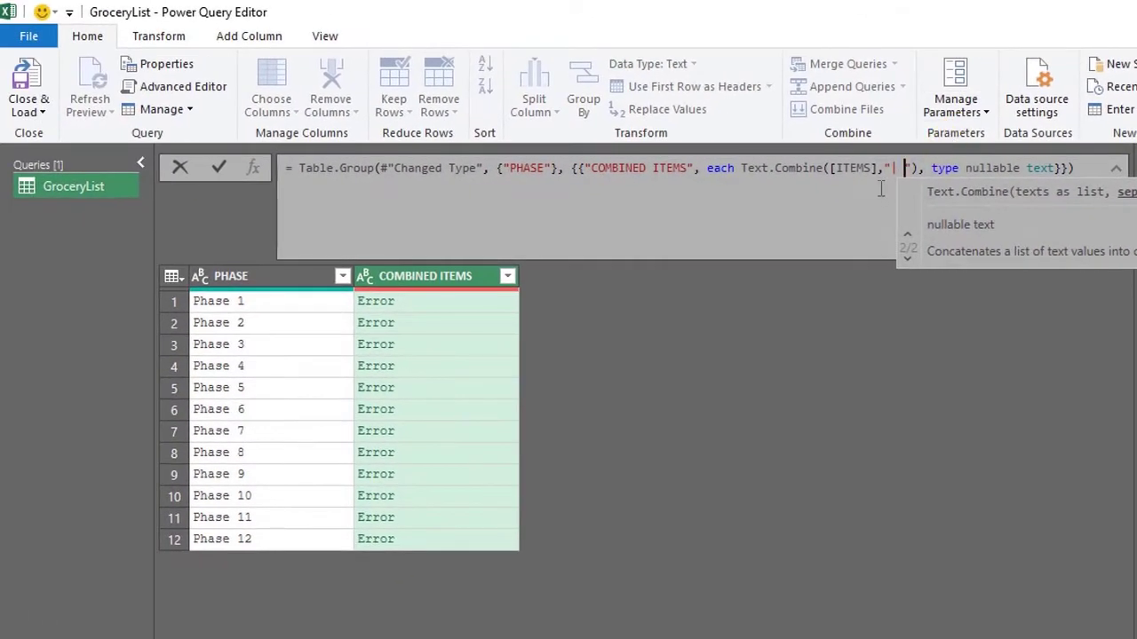
Commit the Text.Combine formula so COMBINED ITEMS shows pipe-separated lists.
{"action": "key", "text": "Return"}
{"action": "left_click", "coordinate": [852, 250]}
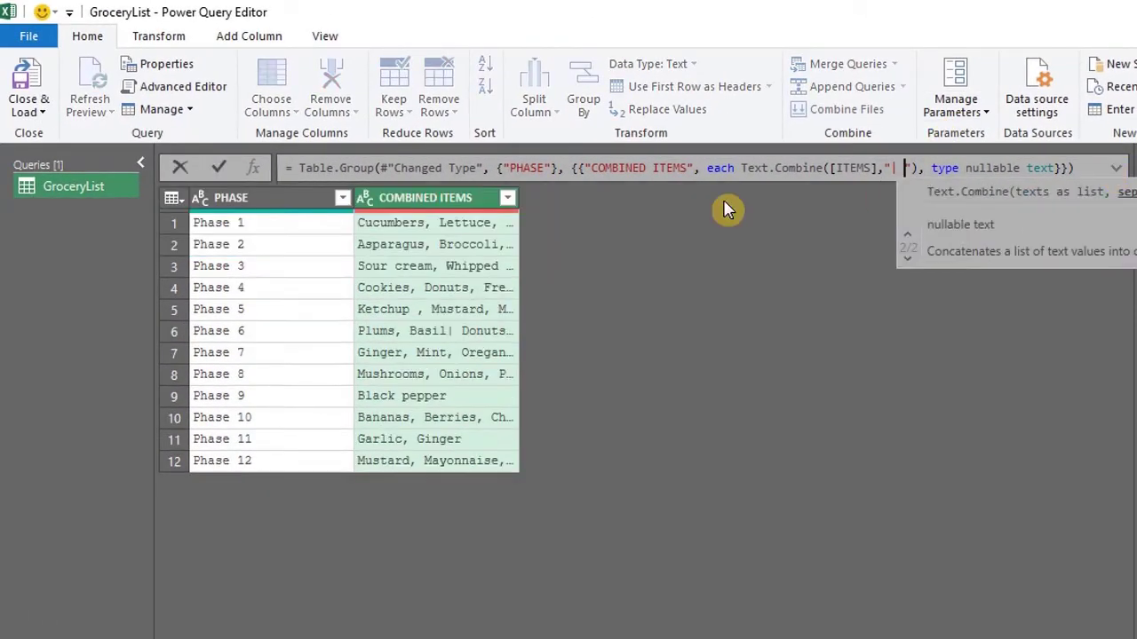
{"action": "left_click", "coordinate": [587, 216]}
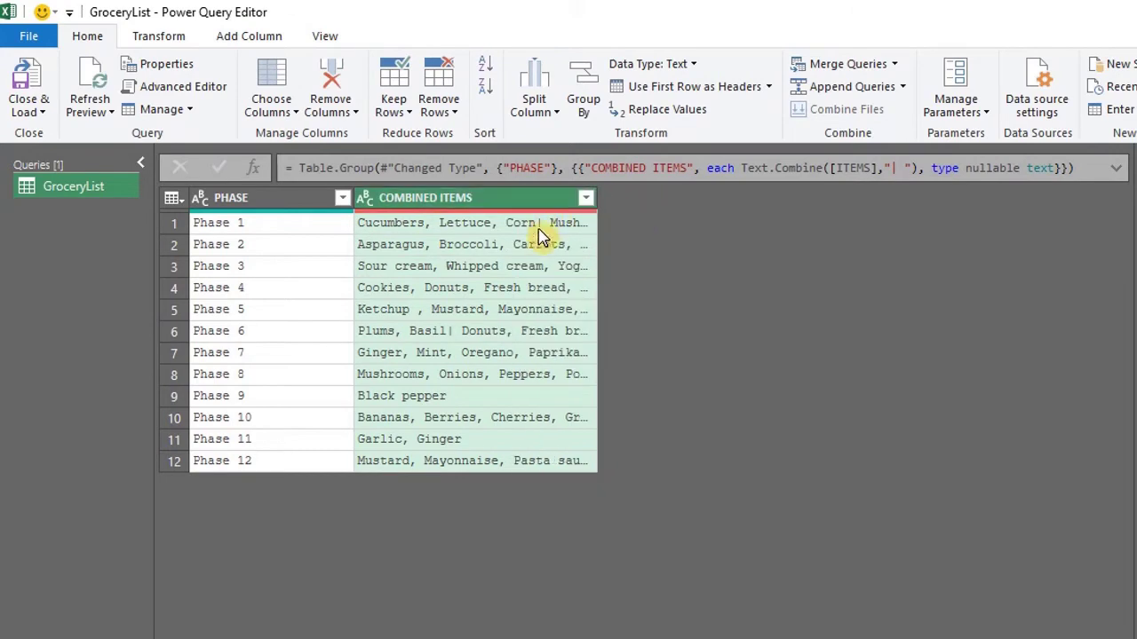
Inspect the combined item lists for Phases 2, 1 and 6 in an enlarged preview.
{"action": "left_click", "coordinate": [540, 249]}
{"action": "left_click_drag", "start_coordinate": [645, 609], "coordinate": [637, 524]}
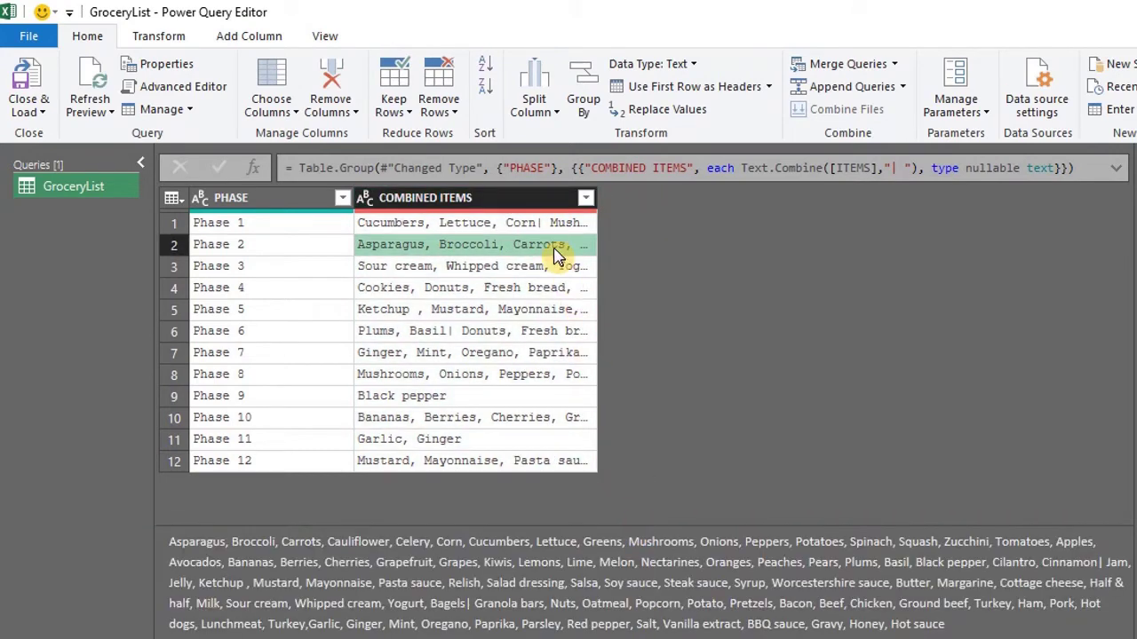
{"action": "left_click", "coordinate": [556, 223]}
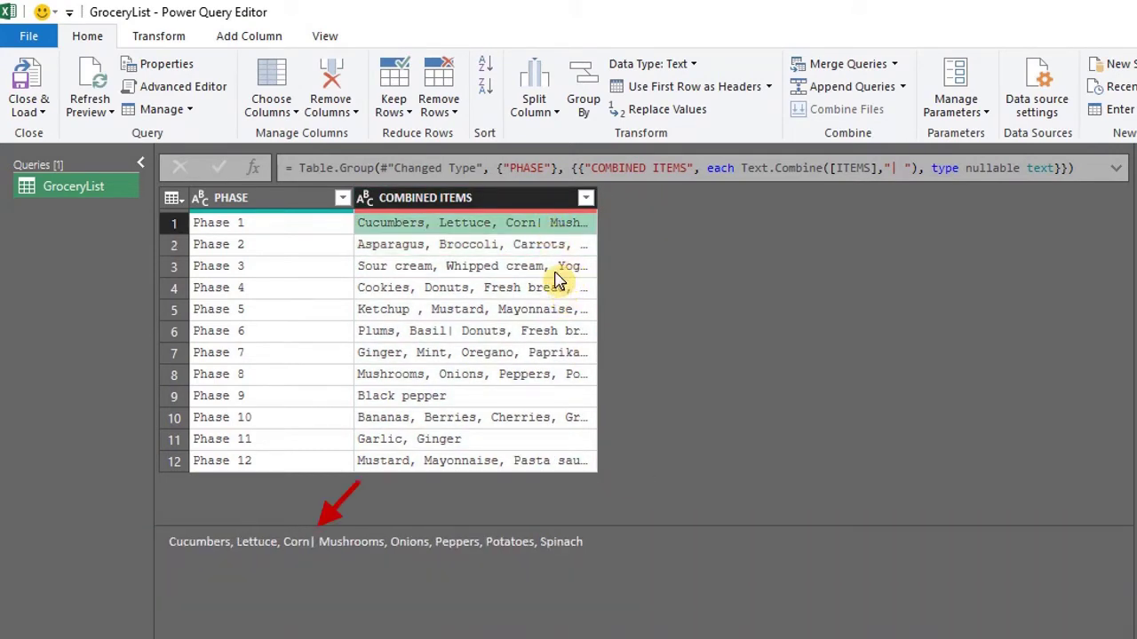
{"action": "left_click", "coordinate": [530, 331]}
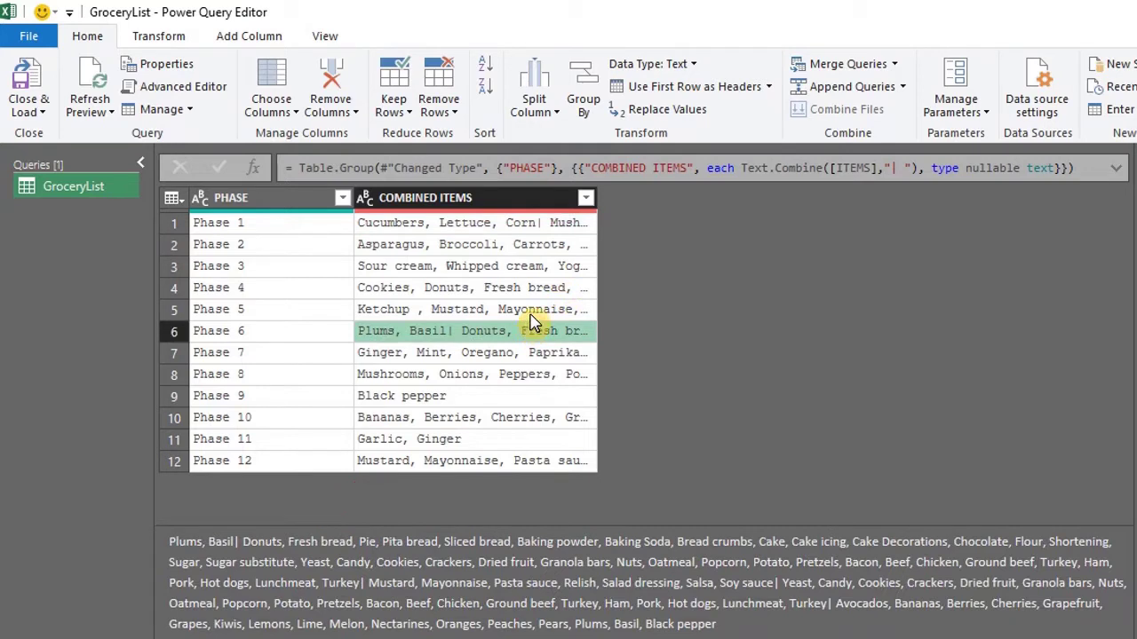
{"action": "left_click", "coordinate": [520, 252]}
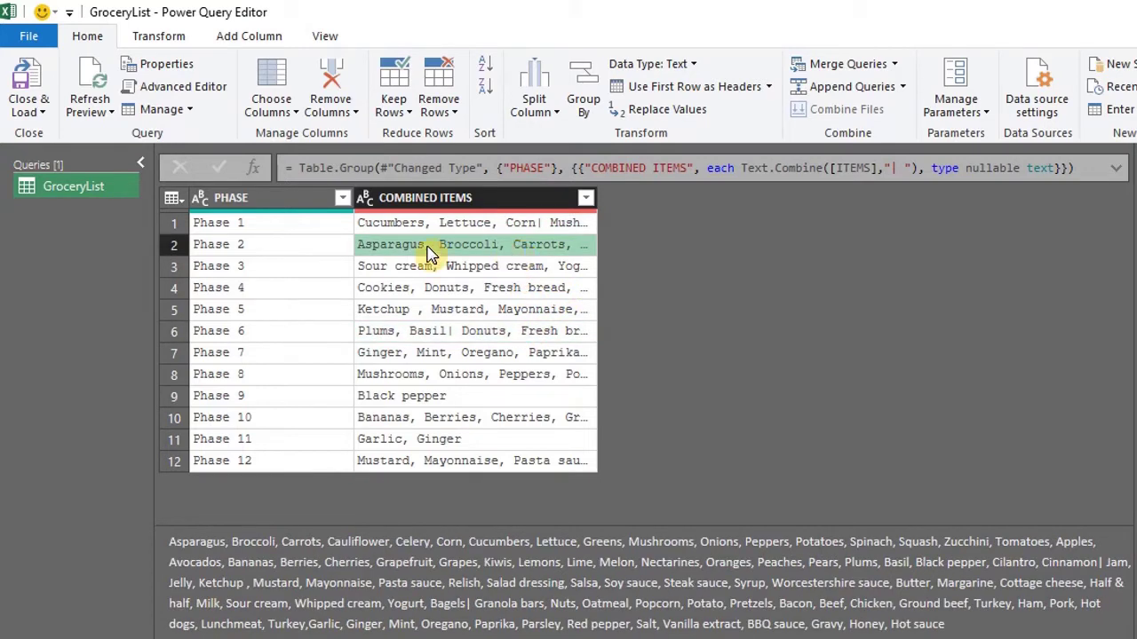
{"action": "left_click", "coordinate": [28, 105]}
Load the query as a table on the existing worksheet at Data!$D$3.
{"action": "left_click", "coordinate": [55, 158]}
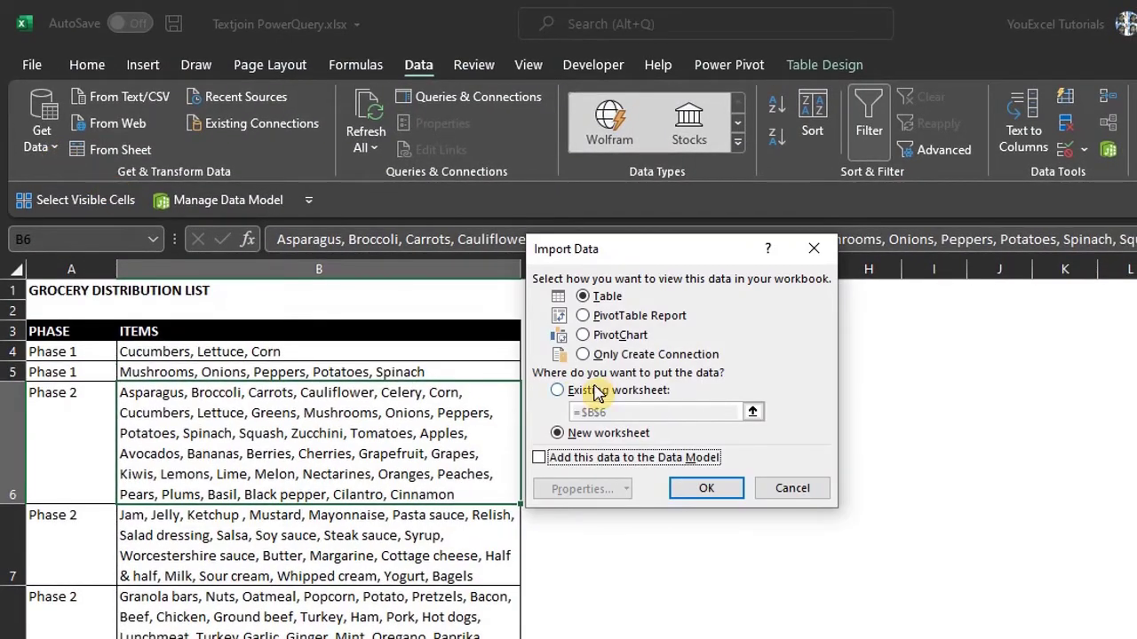
{"action": "left_click", "coordinate": [597, 395]}
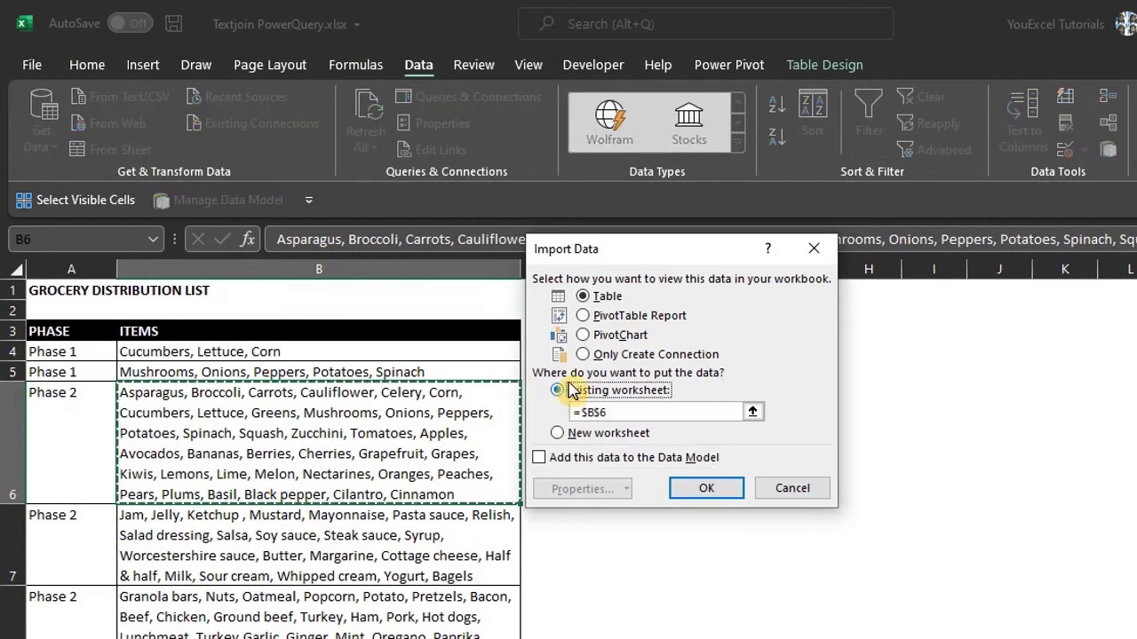
{"action": "left_click_drag", "start_coordinate": [611, 254], "coordinate": [797, 247]}
{"action": "left_click", "coordinate": [593, 328]}
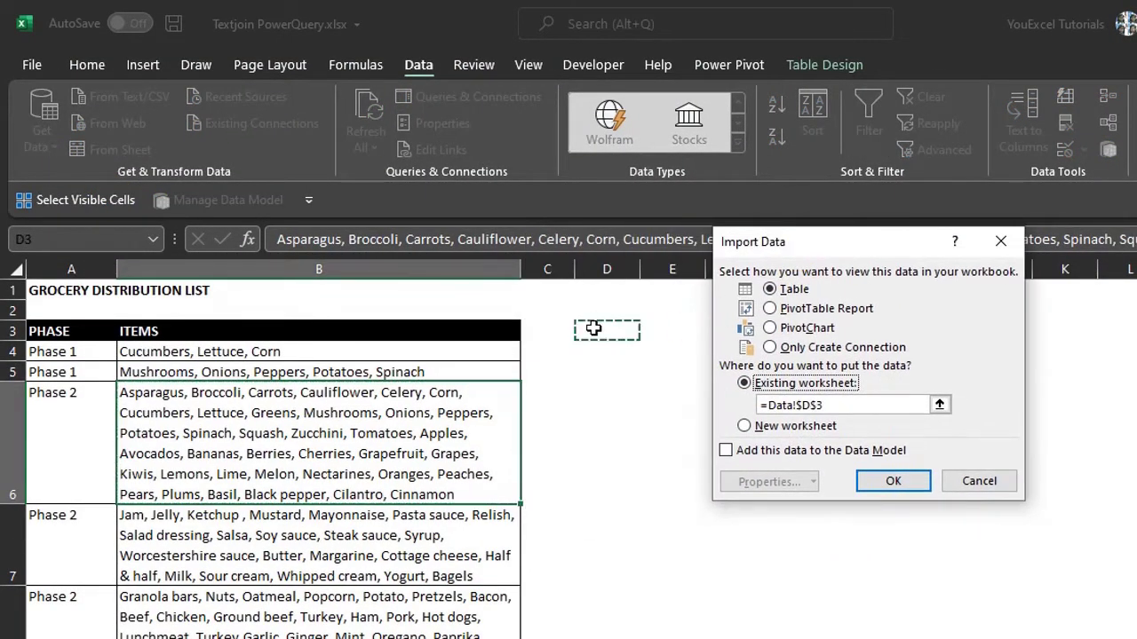
{"action": "left_click", "coordinate": [881, 483]}
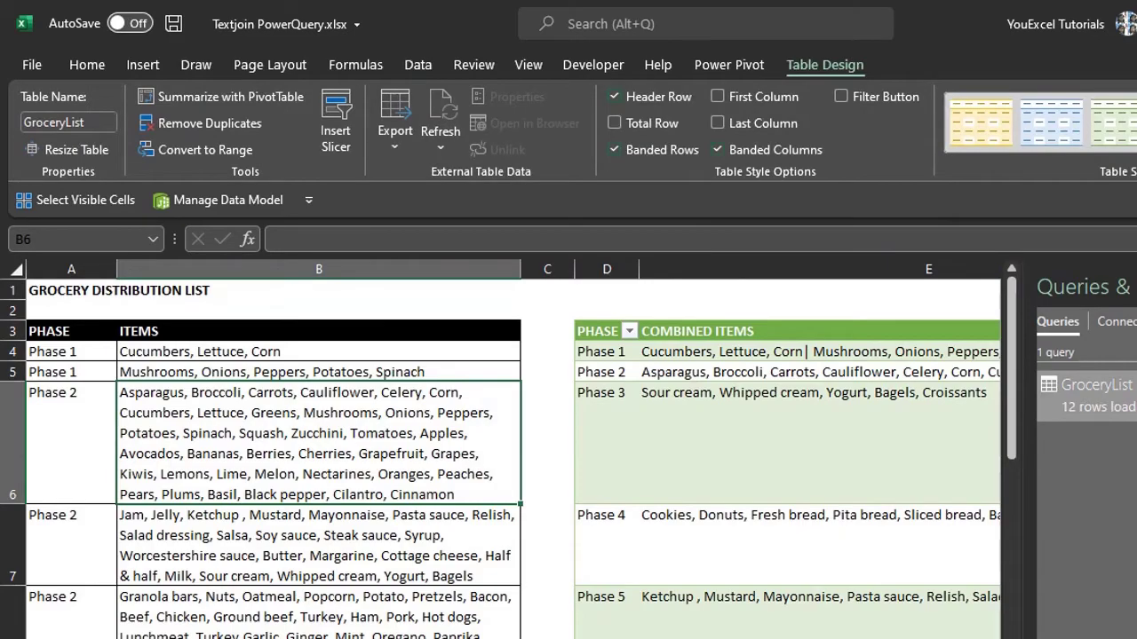
Wrap the text of the COMBINED ITEMS column and browse the phase lists.
{"action": "key", "text": "ctrl+F1"}
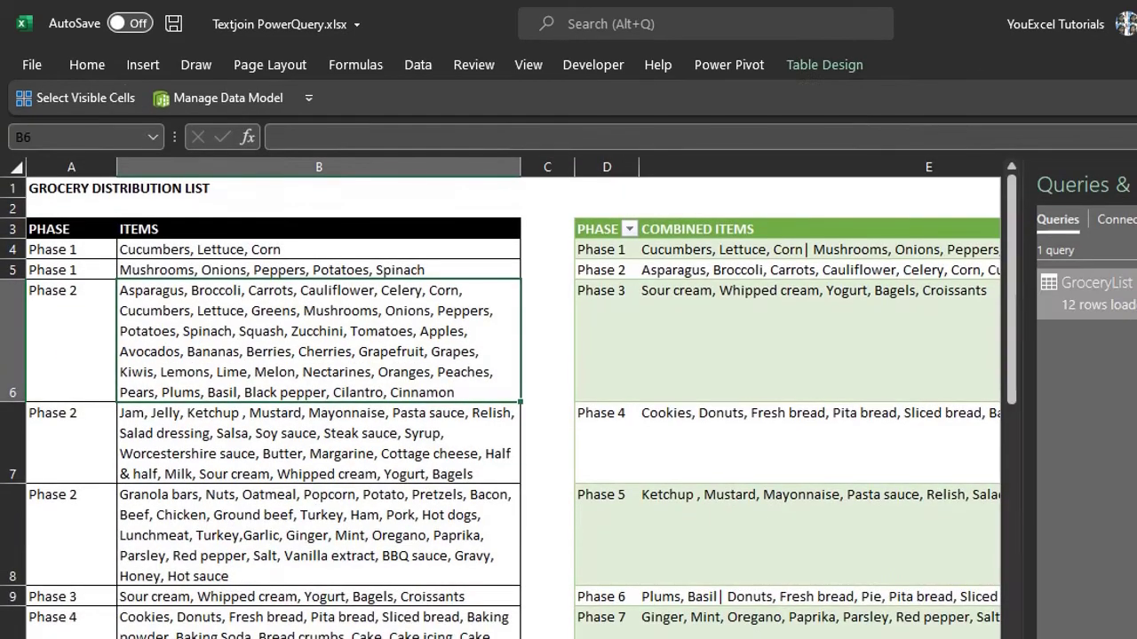
{"action": "left_click", "coordinate": [839, 219]}
{"action": "key", "text": "ctrl+F1"}
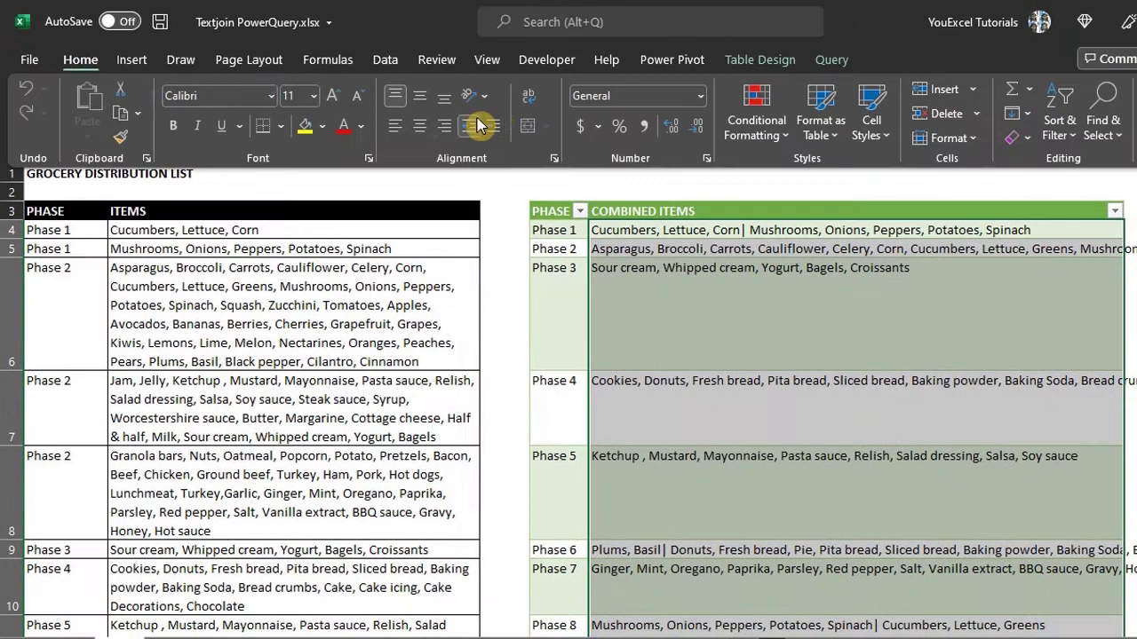
{"action": "left_click", "coordinate": [527, 95]}
{"action": "key", "text": "ctrl+F1"}
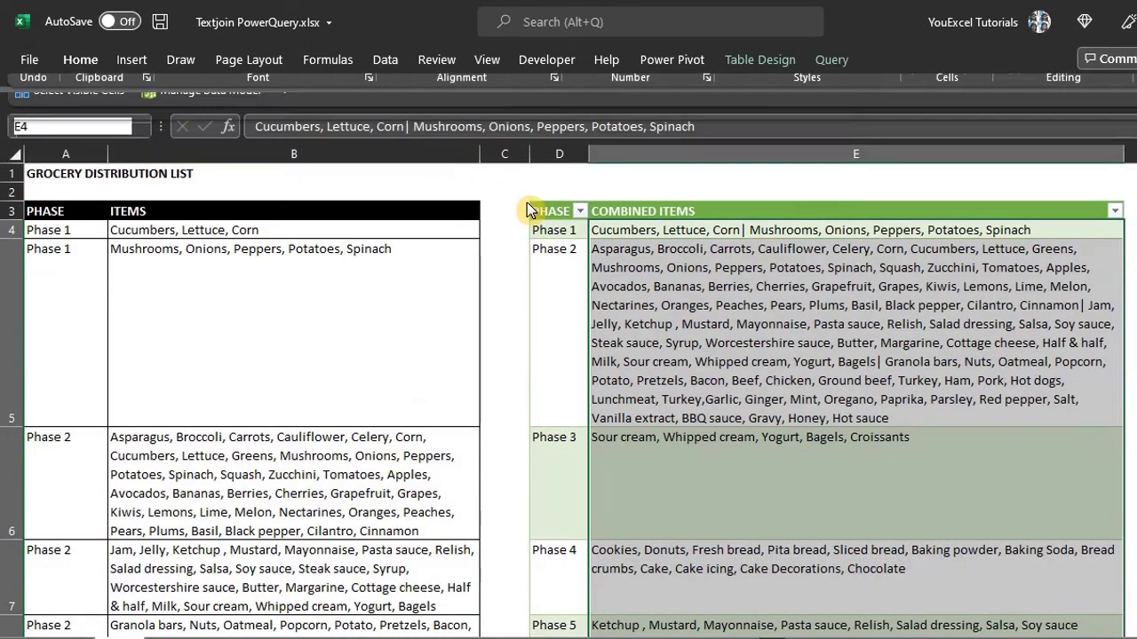
{"action": "left_click", "coordinate": [557, 210]}
{"action": "scroll", "coordinate": [1092, 178], "scroll_direction": "down", "scroll_amount": 3}
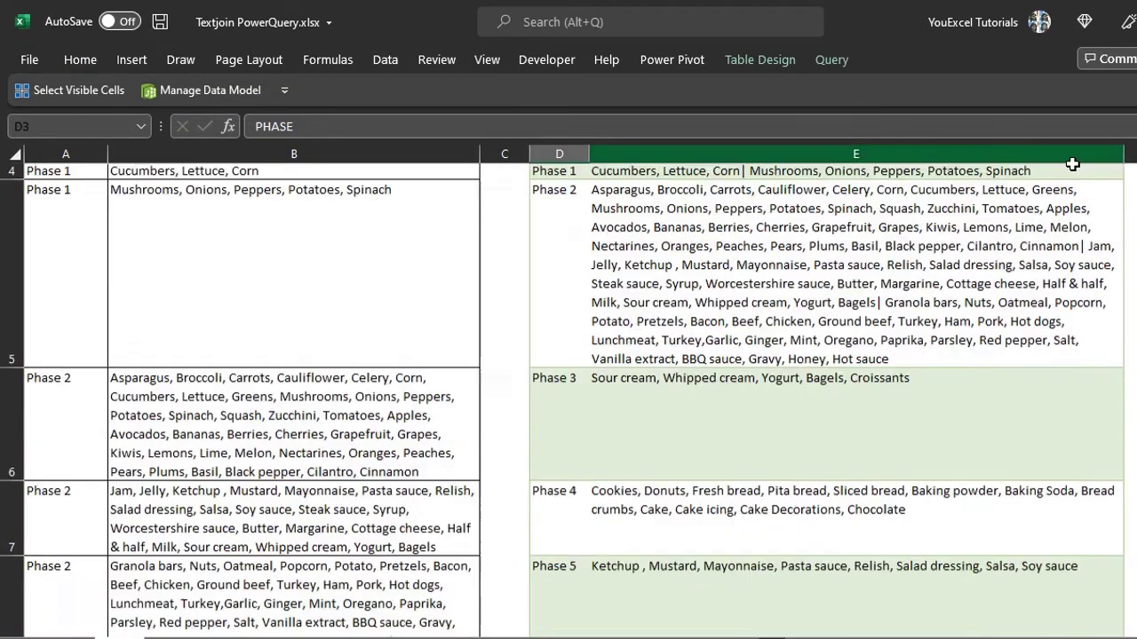
{"action": "scroll", "coordinate": [1091, 179], "scroll_direction": "down", "scroll_amount": 3}
{"action": "key", "text": "Right"}
{"action": "key", "text": "Down"}
{"action": "key", "text": "Down"}
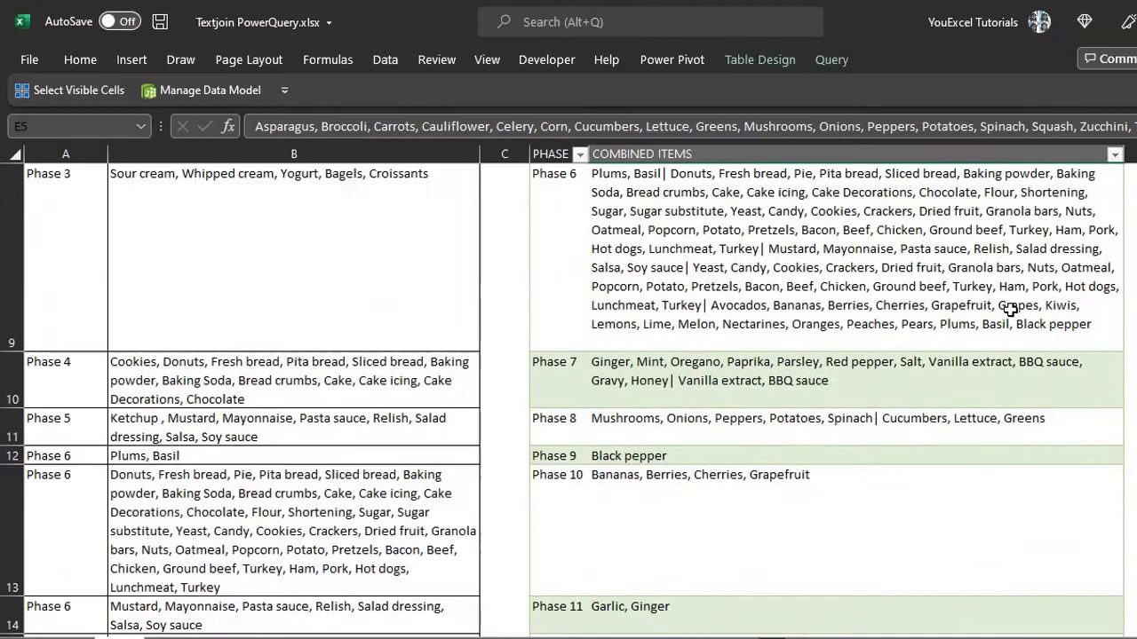
{"action": "scroll", "coordinate": [561, 401], "scroll_direction": "up", "scroll_amount": 5}
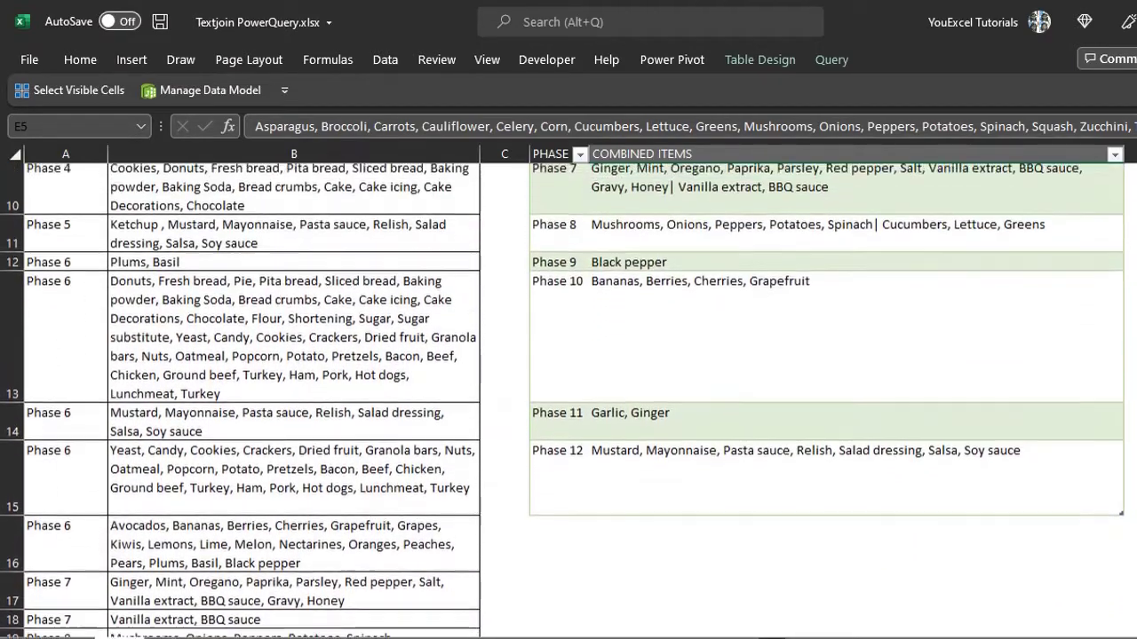
{"action": "scroll", "coordinate": [1133, 350], "scroll_direction": "up", "scroll_amount": 4}
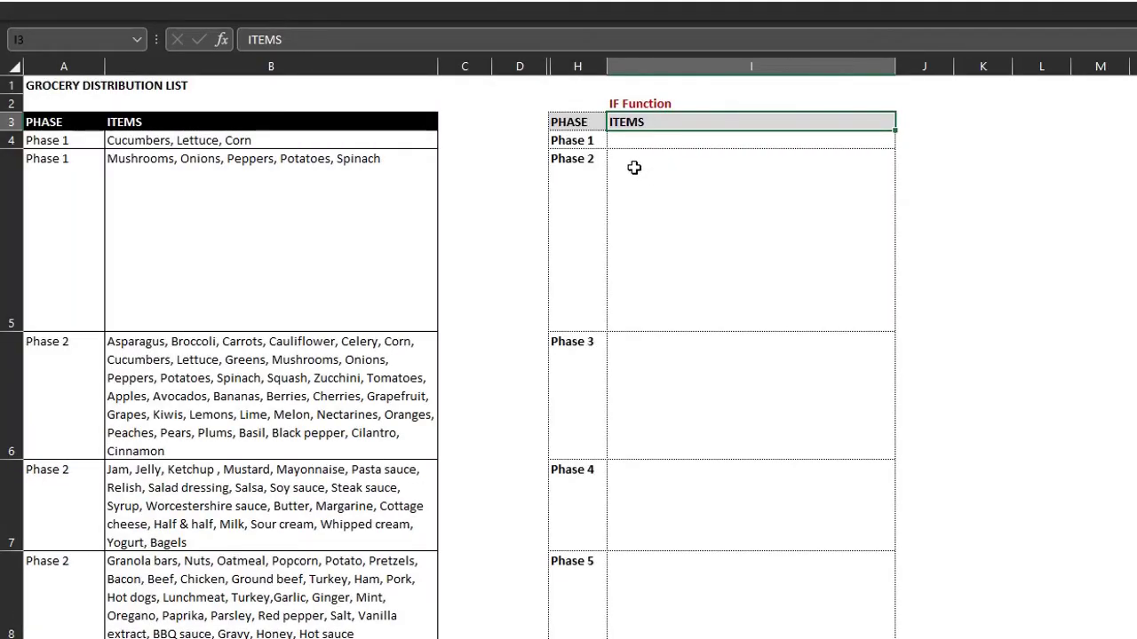
Check the phase-listing formula in H4 without changing it.
{"action": "left_click", "coordinate": [589, 142]}
{"action": "key", "text": "F2"}
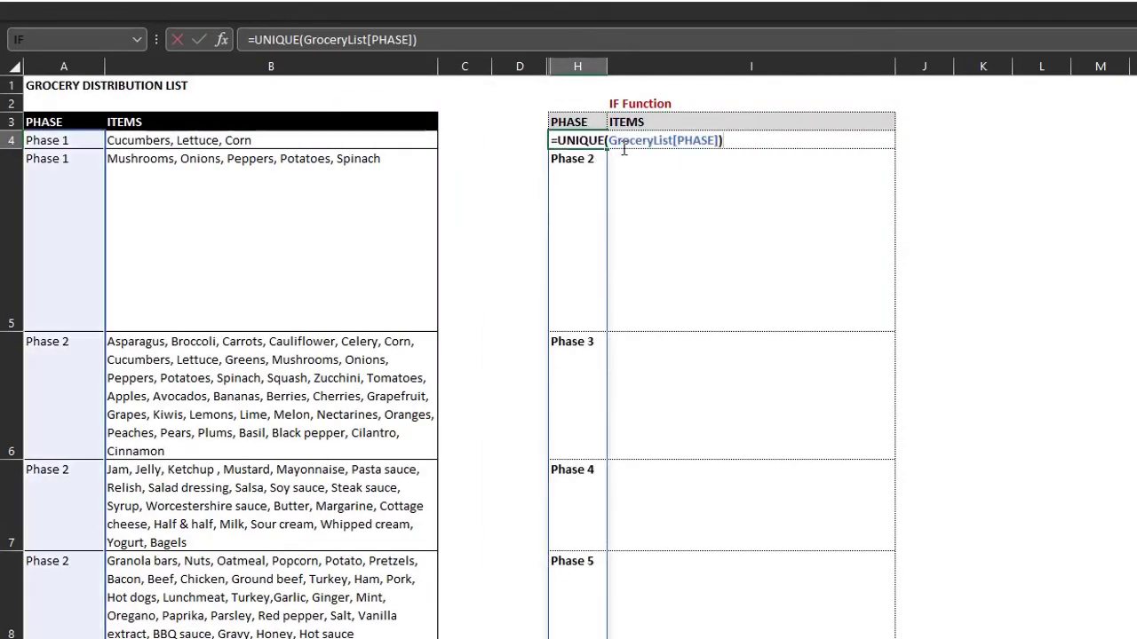
{"action": "key", "text": "Escape"}
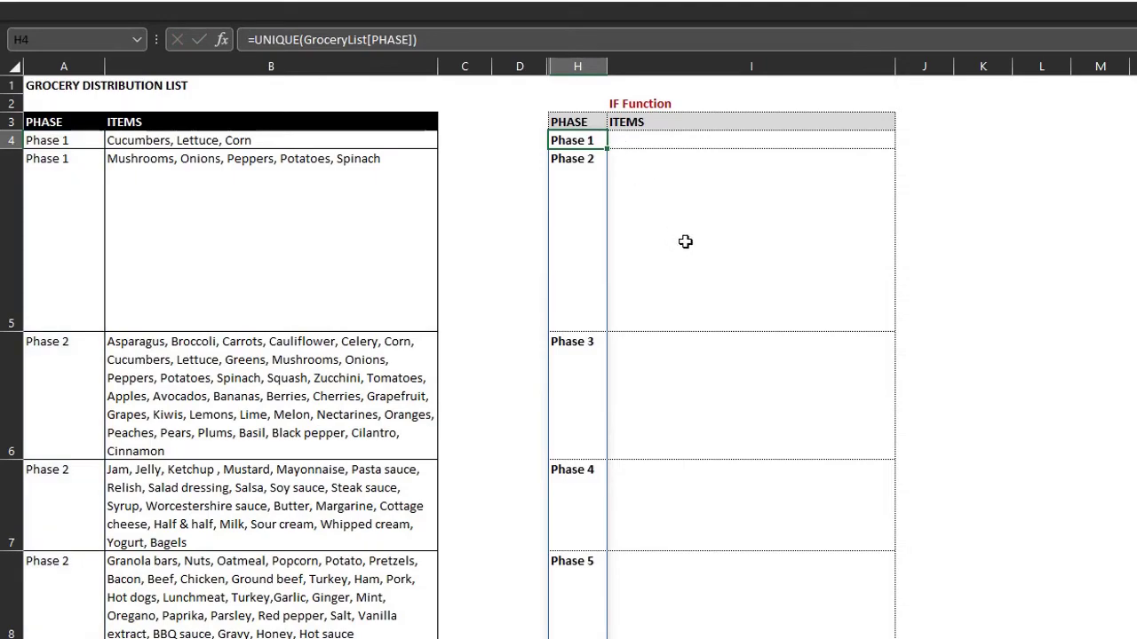
{"action": "scroll", "coordinate": [686, 242], "scroll_direction": "down", "scroll_amount": 5}
{"action": "scroll", "coordinate": [687, 246], "scroll_direction": "up", "scroll_amount": 5}
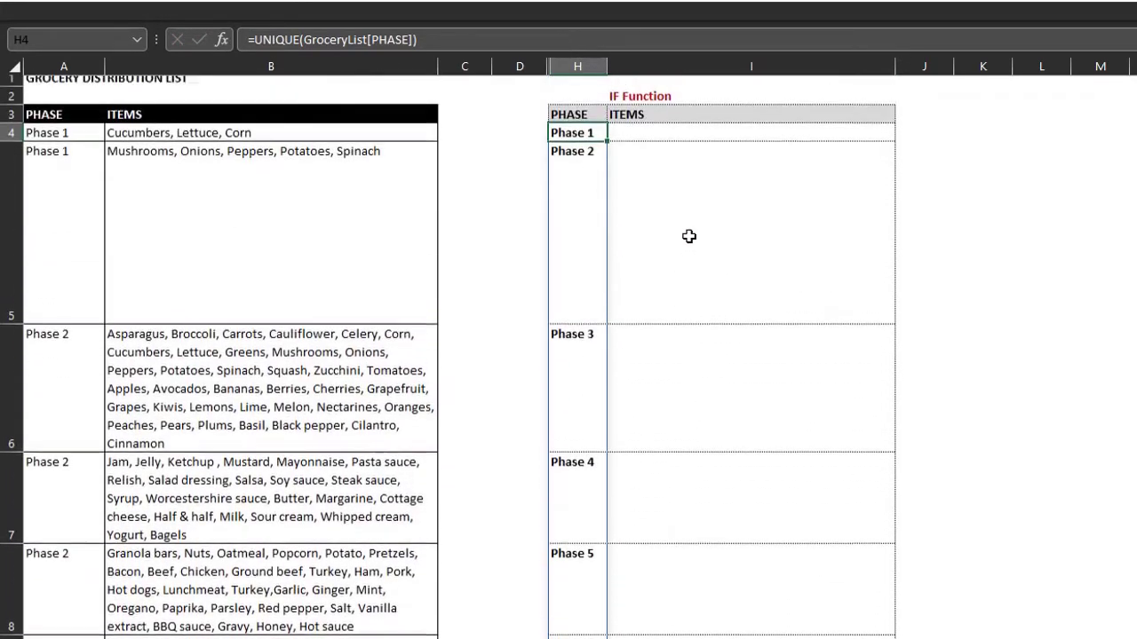
Enter =IF(GroceryList[PHASE]=H4,GroceryList[ITEMS],"") in cell I4.
{"action": "key", "text": "Right"}
{"action": "type", "text": "=if"}
{"action": "key", "text": "Tab"}
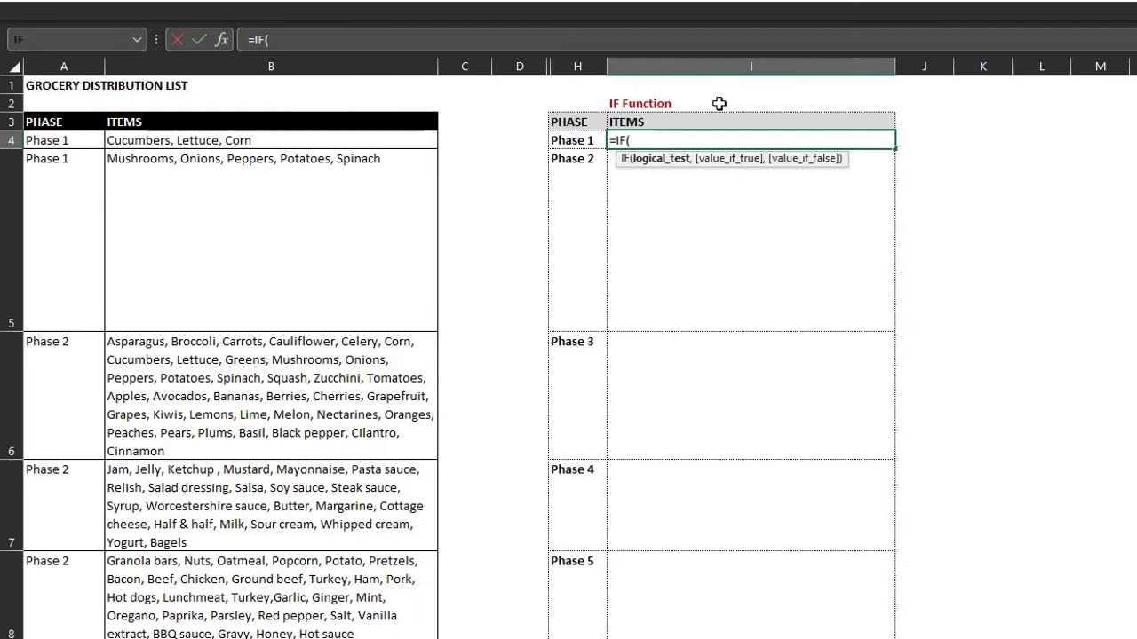
{"action": "left_click", "coordinate": [55, 119]}
{"action": "type", "text": "="}
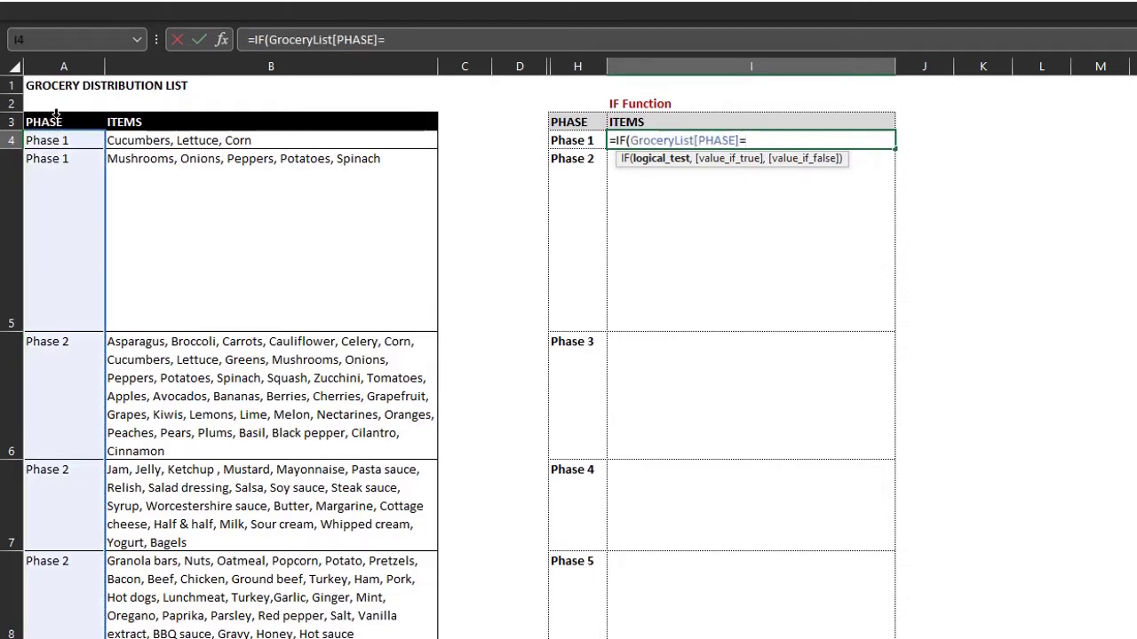
{"action": "left_click", "coordinate": [579, 142]}
{"action": "type", "text": ","}
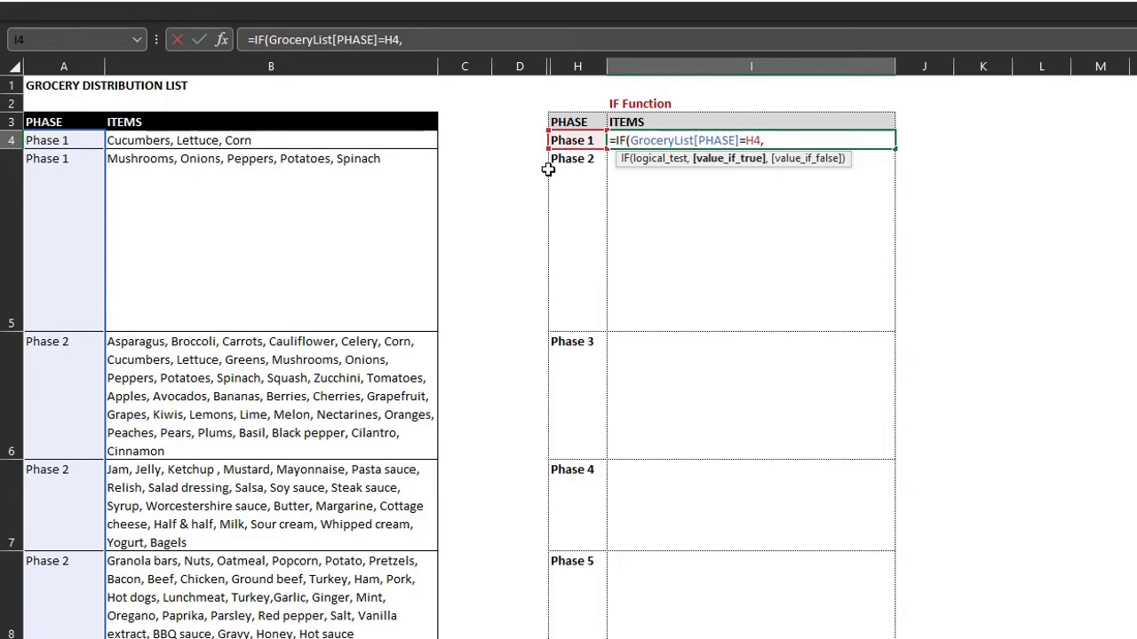
{"action": "left_click", "coordinate": [391, 111]}
{"action": "type", "text": ","}
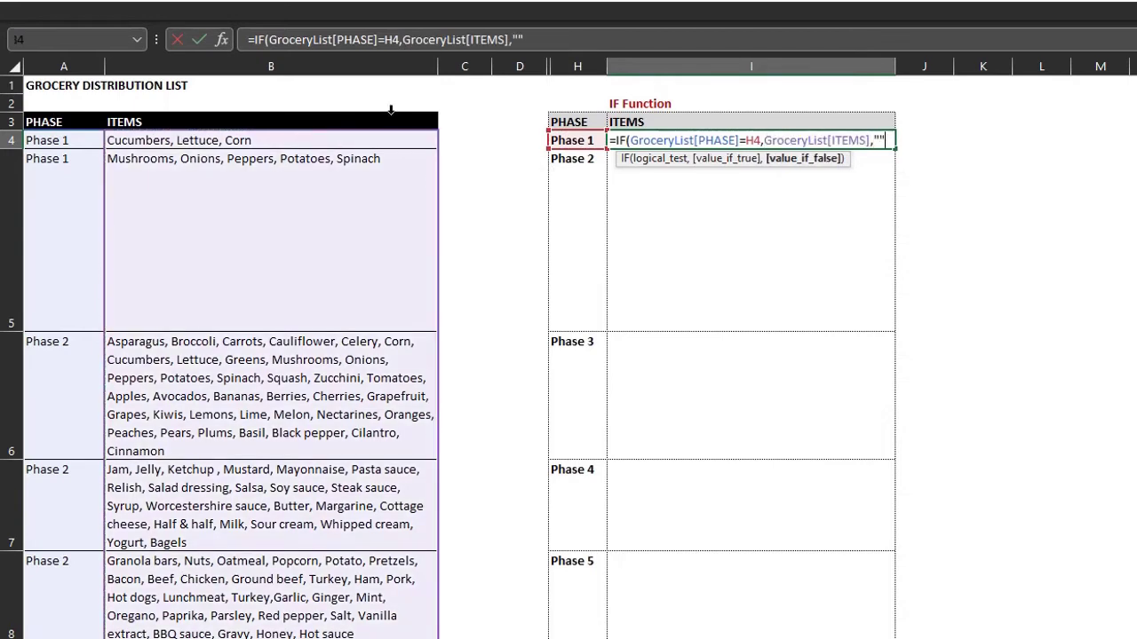
{"action": "type", "text": "\"\")"}
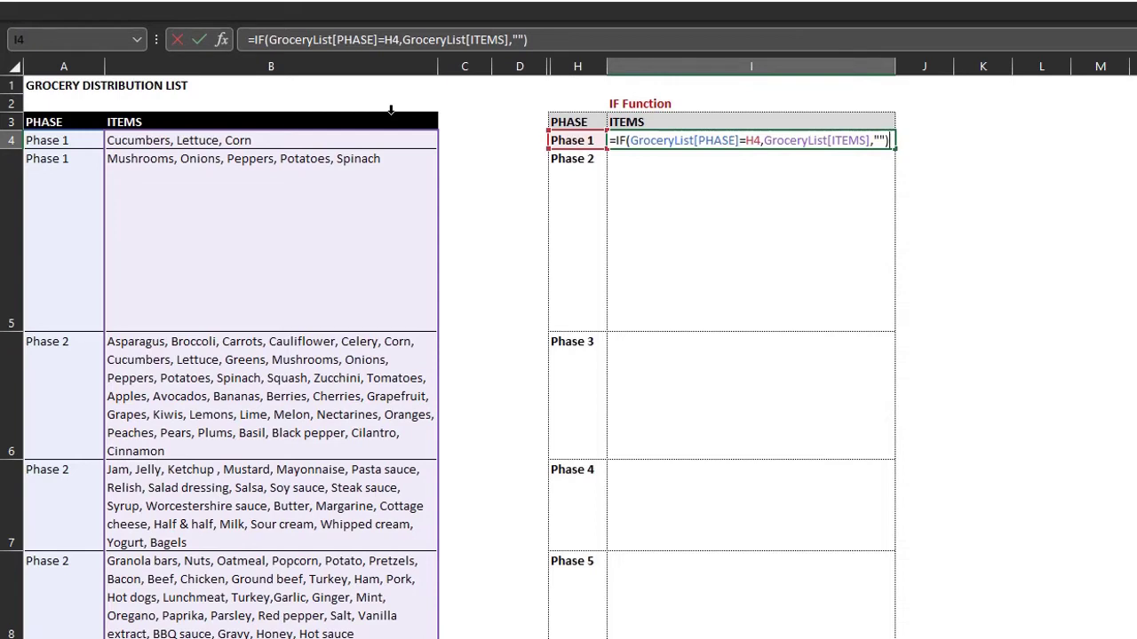
{"action": "key", "text": "Return"}
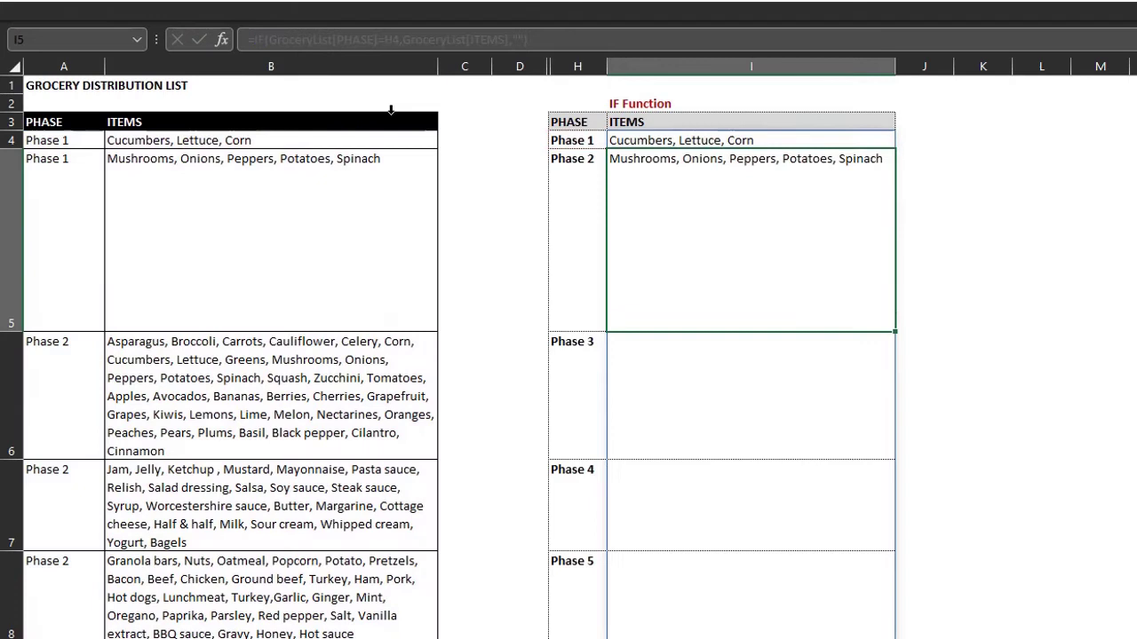
Check the spilled result below I4 and reopen the I4 formula for editing.
{"action": "key", "text": "Up"}
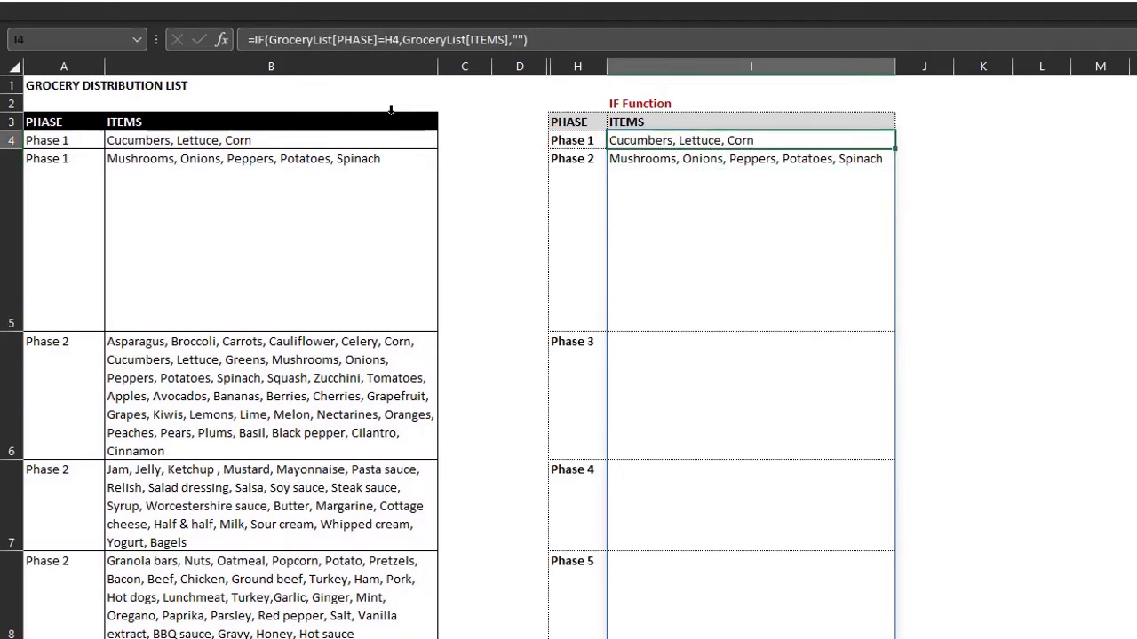
{"action": "key", "text": "Down"}
{"action": "key", "text": "Up"}
{"action": "key", "text": "F2"}
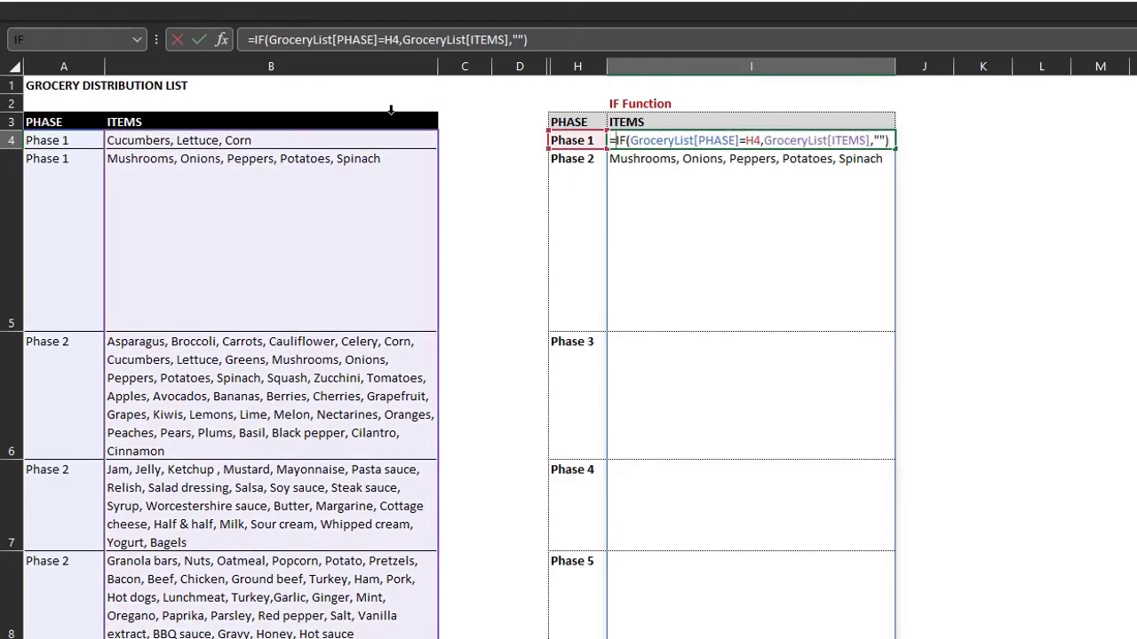
Wrap the I4 formula as =TEXTJOIN("| ",TRUE,IF(...)) to join Phase 1's items.
{"action": "type", "text": "text"}
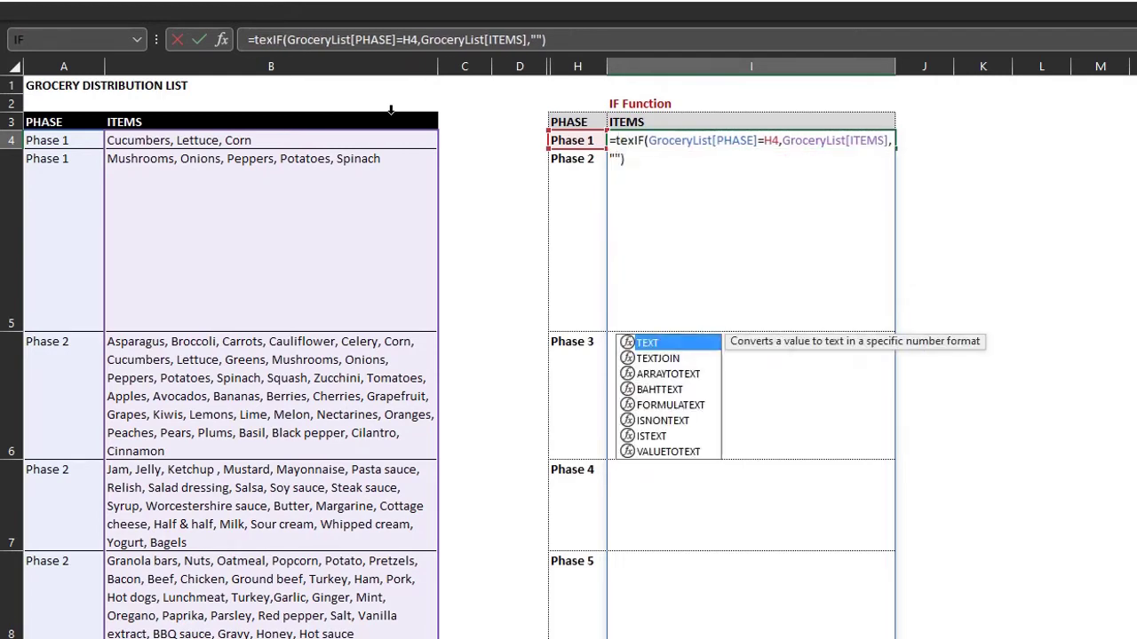
{"action": "key", "text": "Down"}
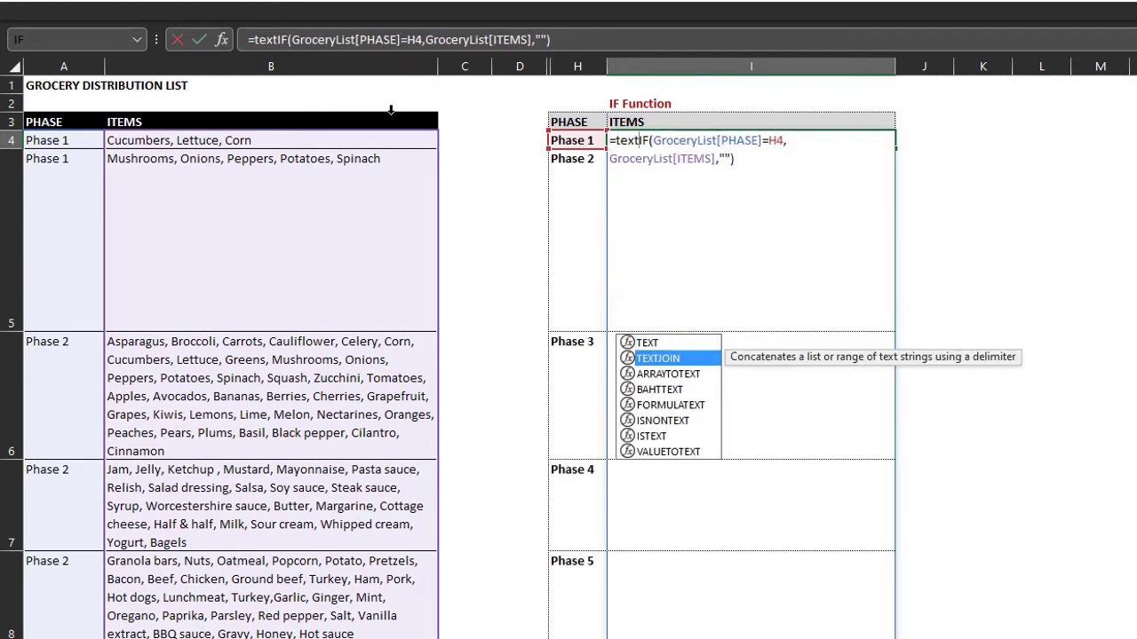
{"action": "key", "text": "Tab"}
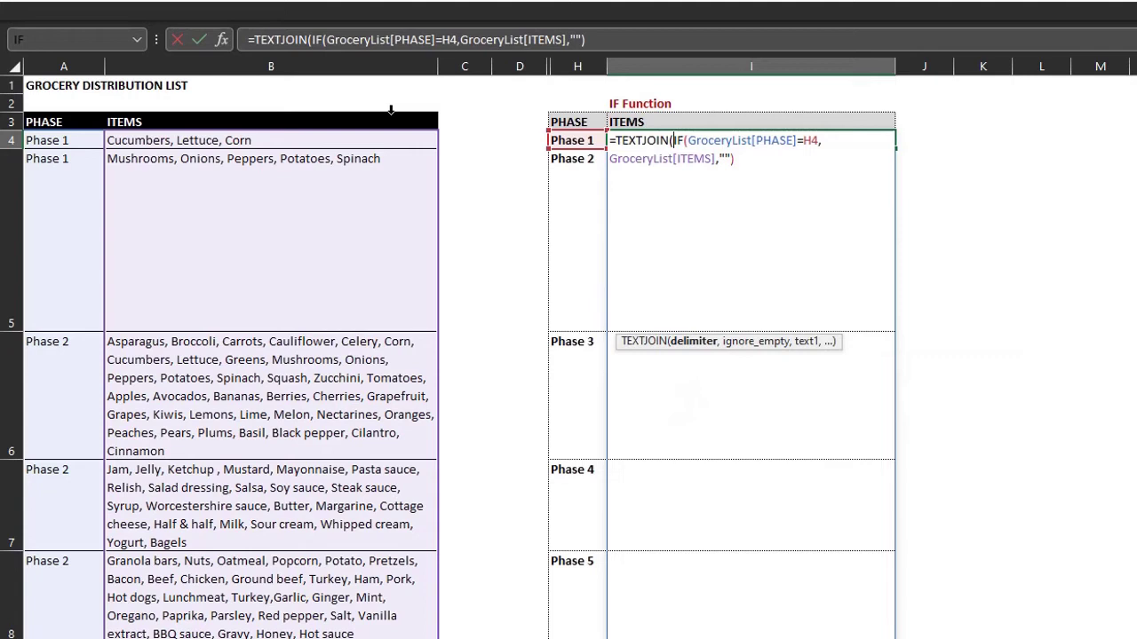
{"action": "left_click_drag", "start_coordinate": [722, 342], "coordinate": [726, 212]}
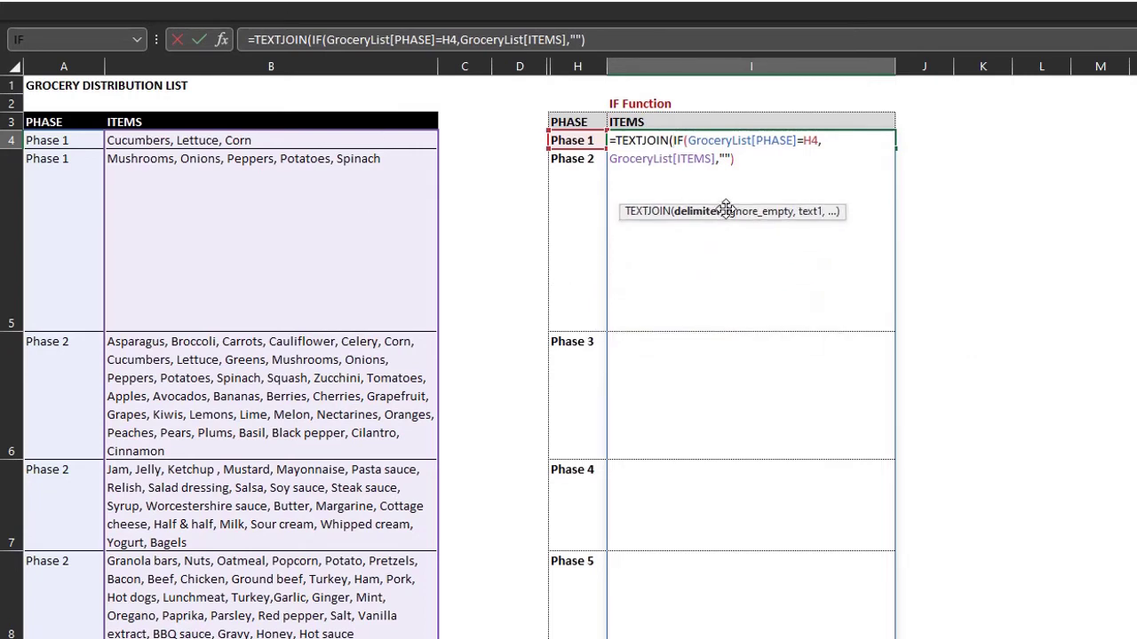
{"action": "type", "text": "\"| \""}
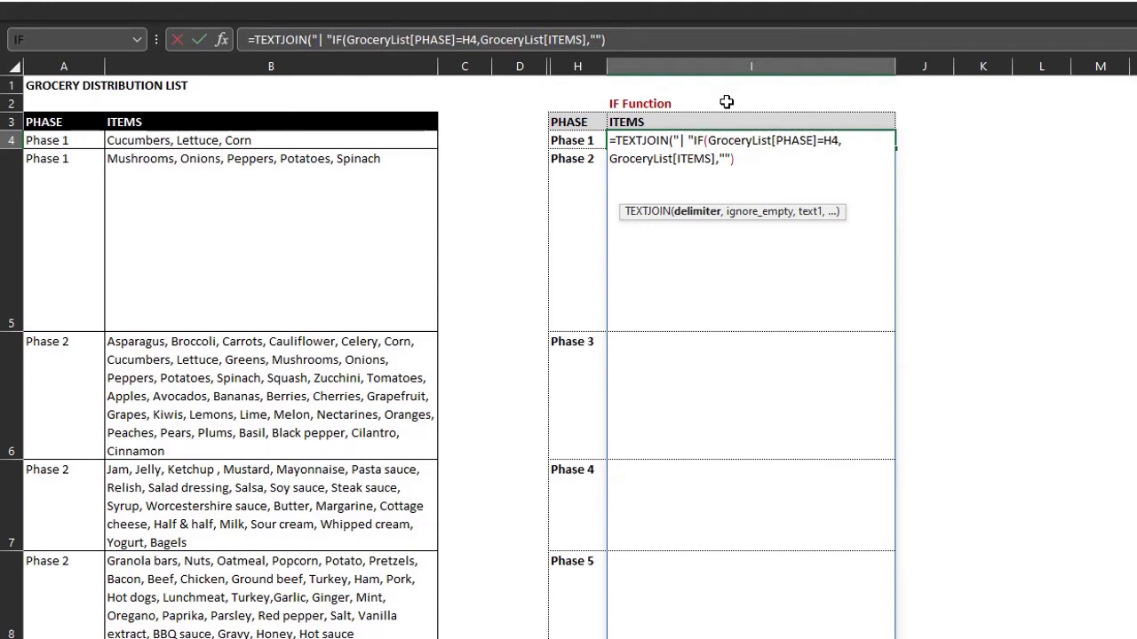
{"action": "type", "text": ","}
{"action": "key", "text": "Tab"}
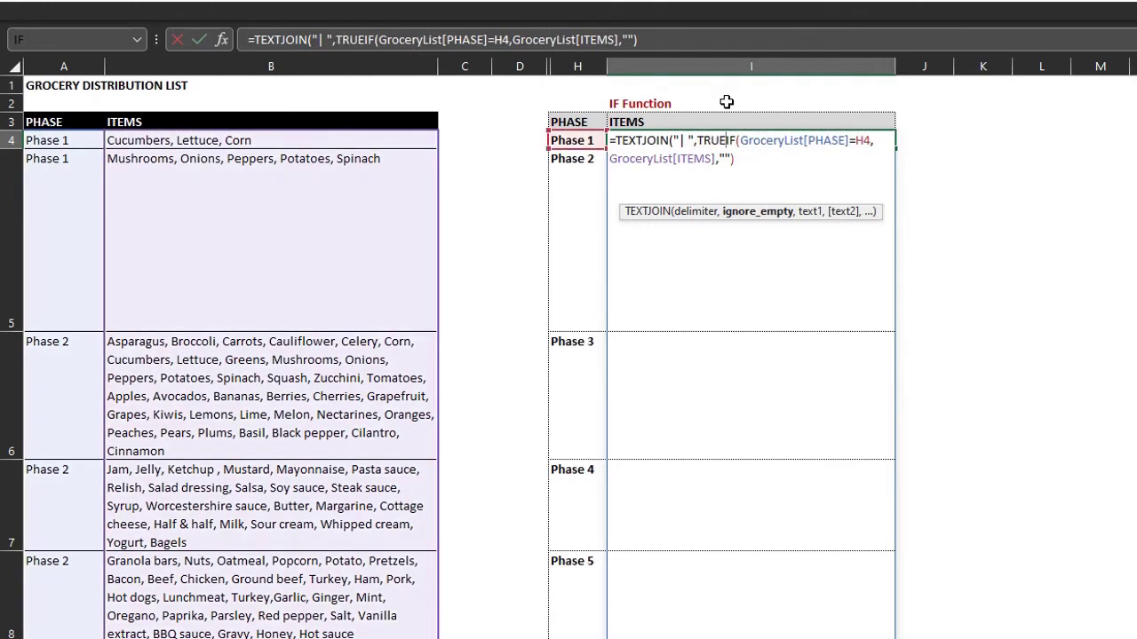
{"action": "type", "text": ","}
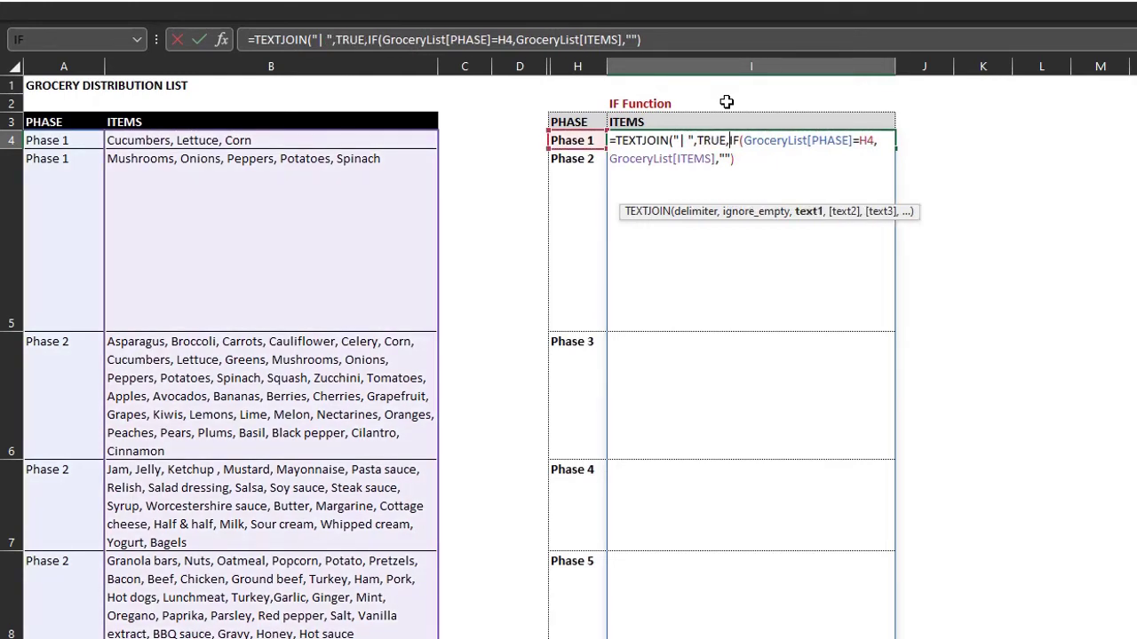
{"action": "key", "text": "End"}
{"action": "key", "text": "Left"}
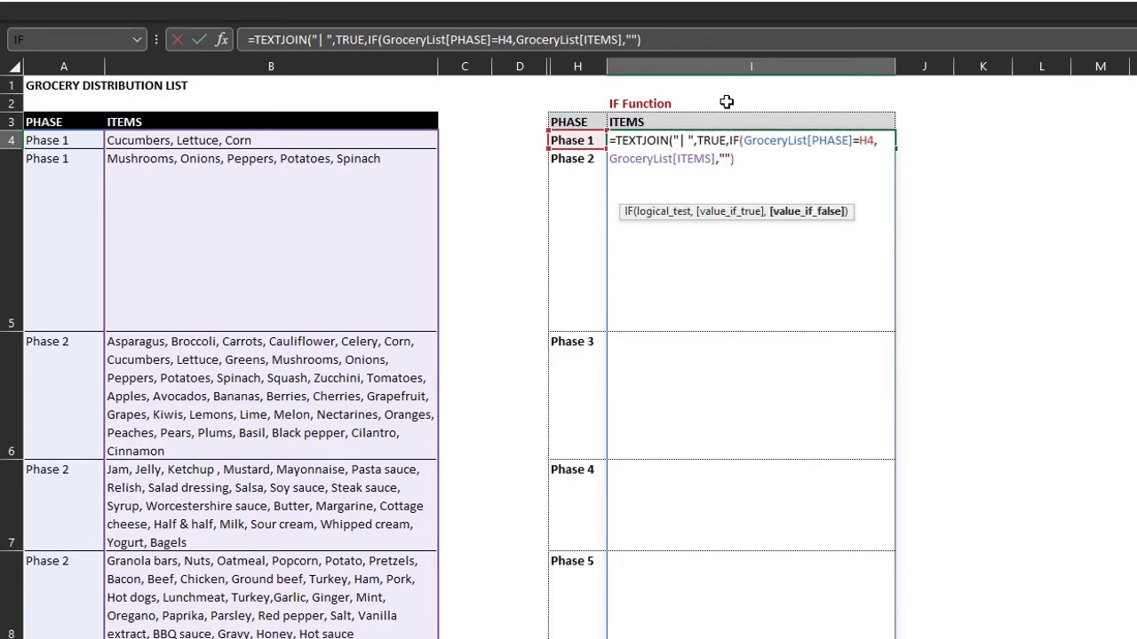
{"action": "type", "text": ")"}
{"action": "key", "text": "Return"}
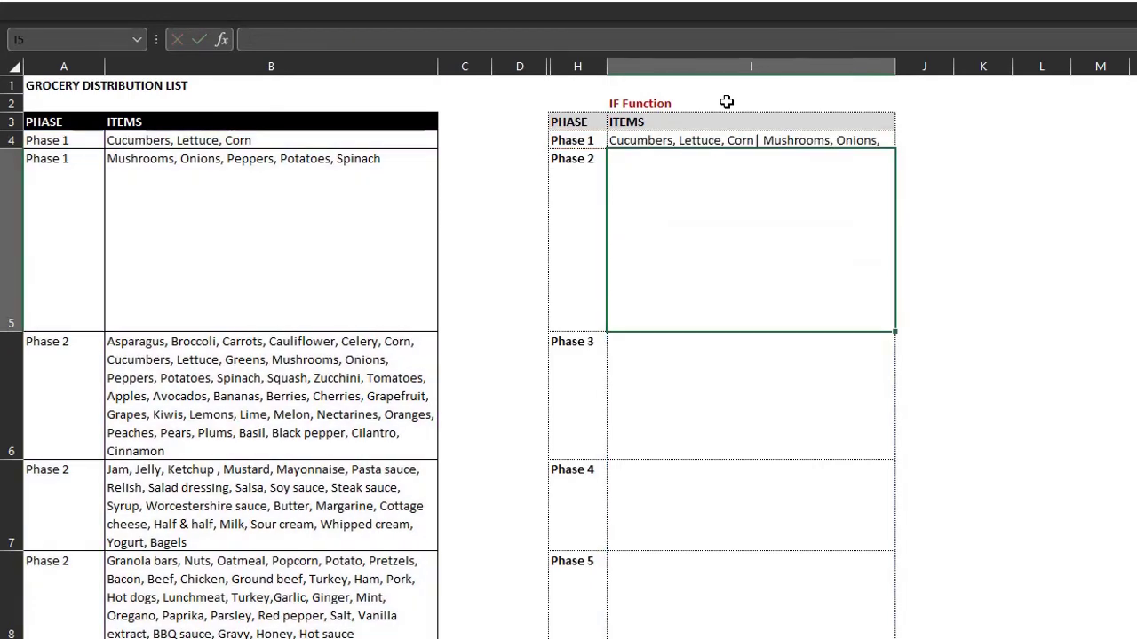
Fill the TEXTJOIN formula down to all phases and inspect Phase 2's #VALUE! result.
{"action": "left_click", "coordinate": [720, 139]}
{"action": "double_click", "coordinate": [894, 149]}
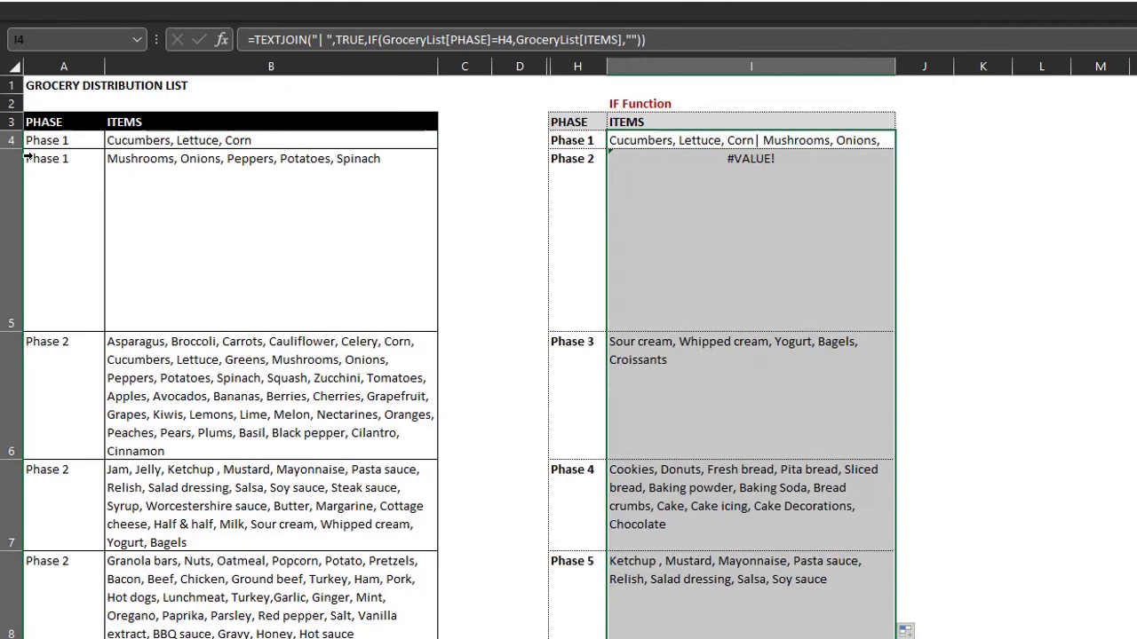
{"action": "left_click", "coordinate": [657, 238]}
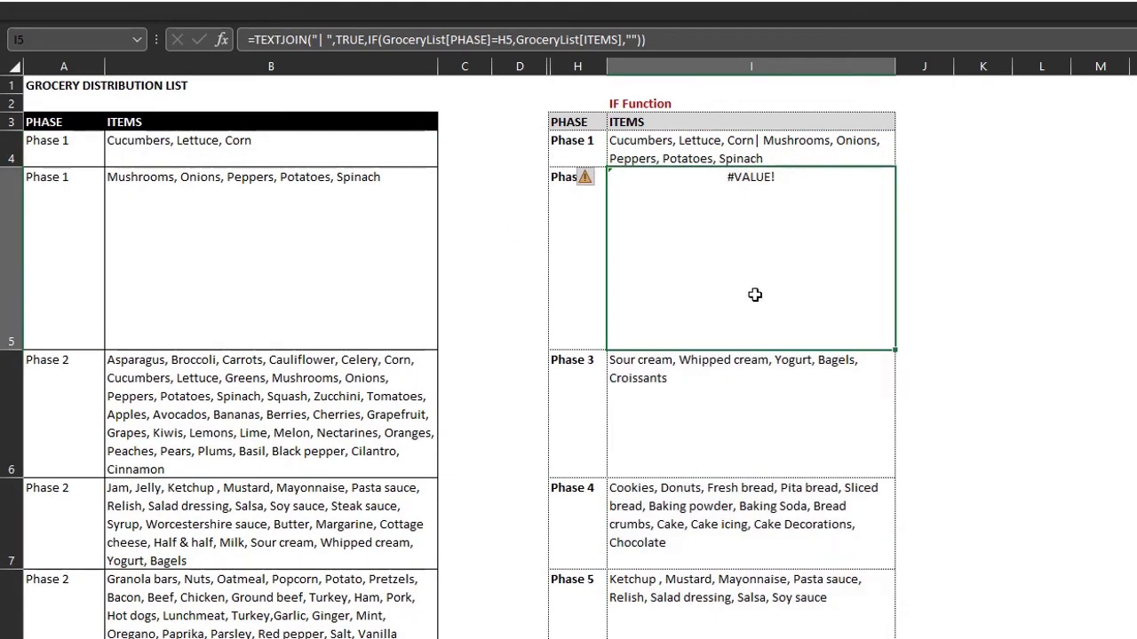
{"action": "left_click", "coordinate": [926, 312]}
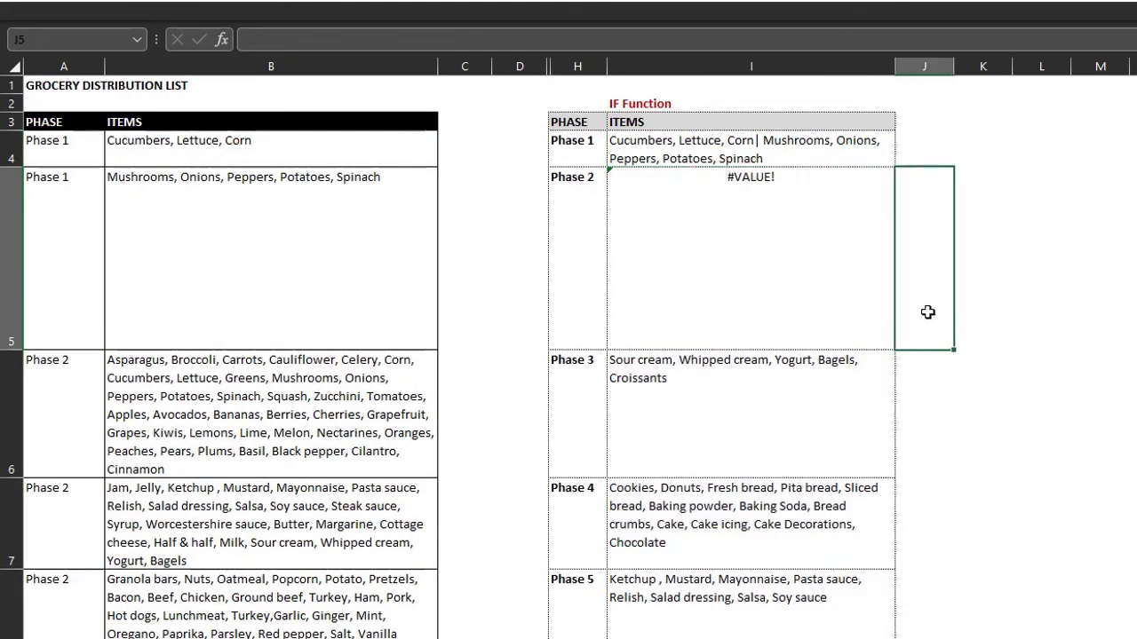
{"action": "scroll", "coordinate": [927, 311], "scroll_direction": "down", "scroll_amount": 2}
{"action": "scroll", "coordinate": [927, 312], "scroll_direction": "down", "scroll_amount": 3}
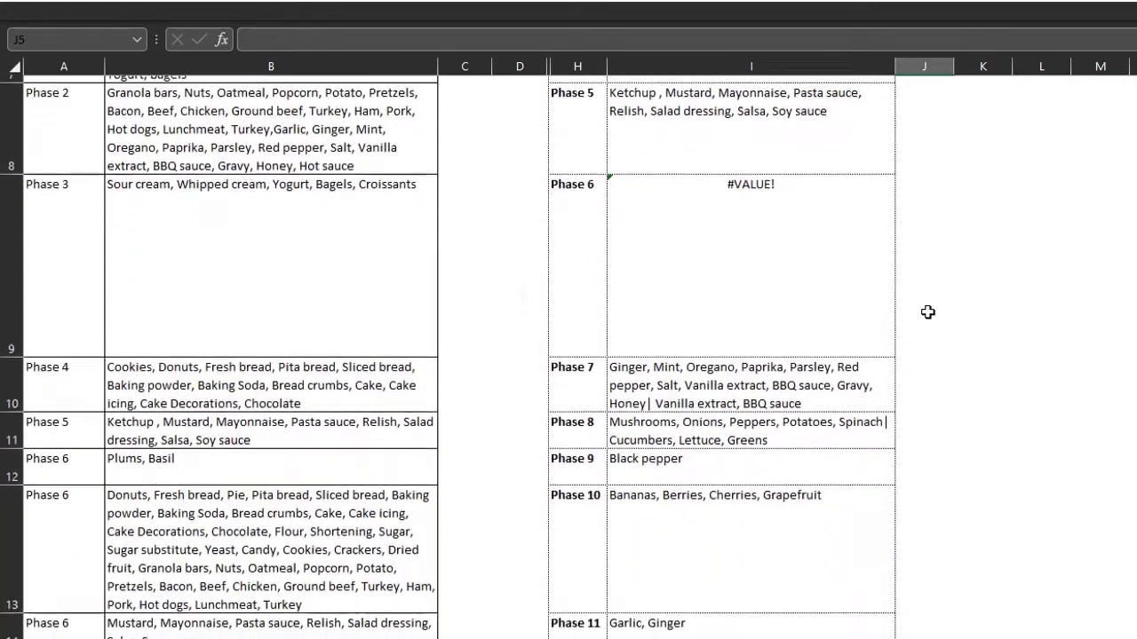
{"action": "scroll", "coordinate": [927, 311], "scroll_direction": "up", "scroll_amount": 5}
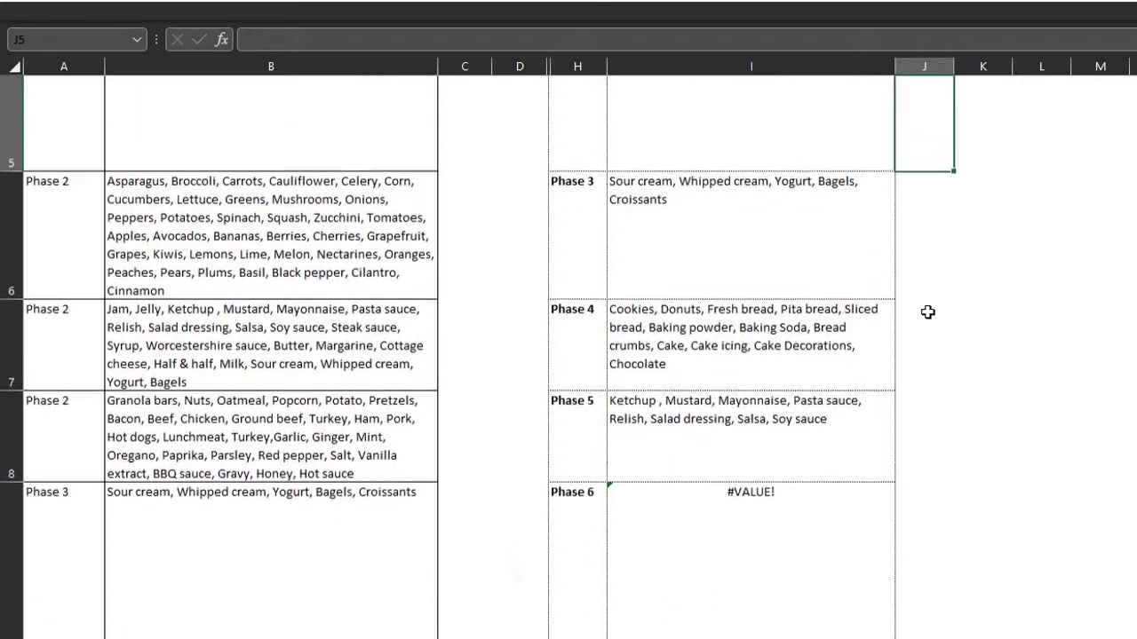
{"action": "scroll", "coordinate": [927, 312], "scroll_direction": "up", "scroll_amount": 2}
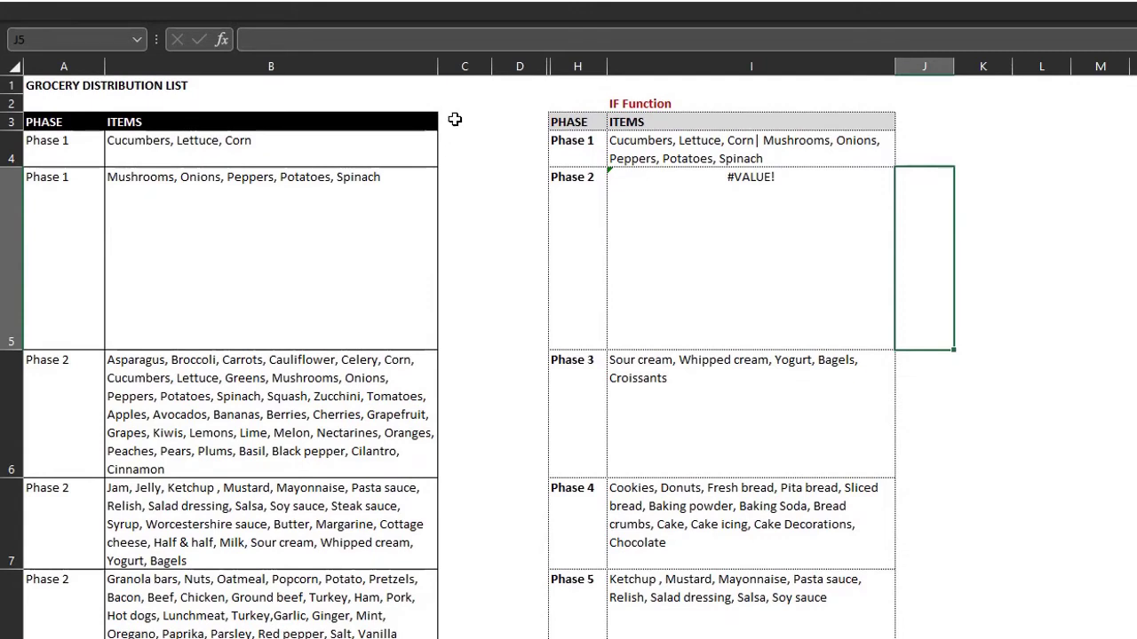
{"action": "left_click", "coordinate": [455, 119]}
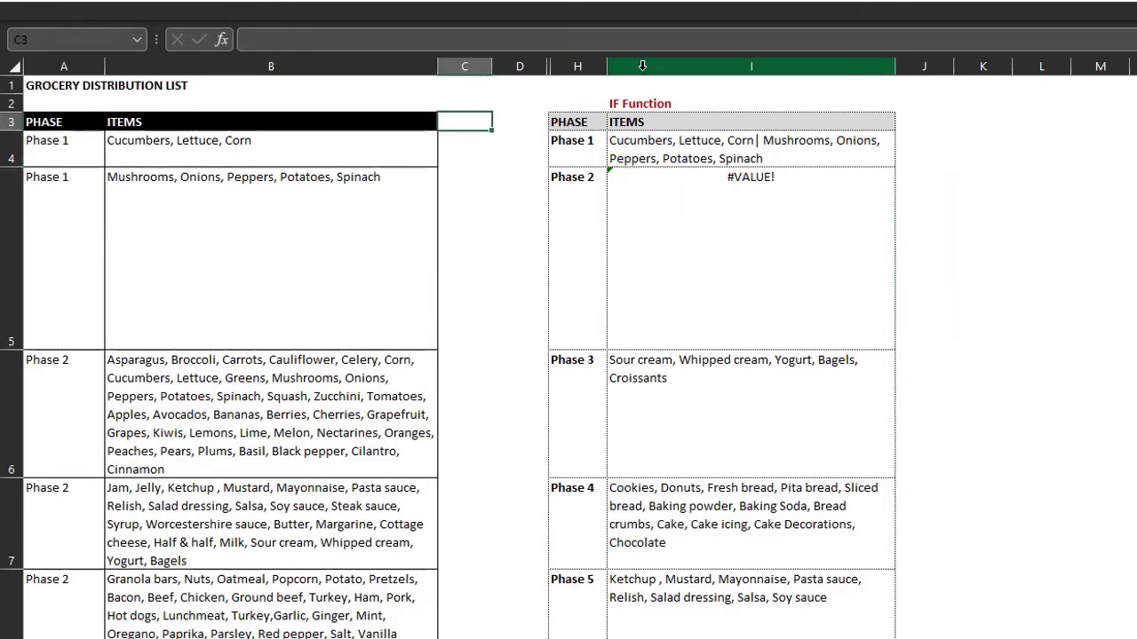
{"action": "type", "text": "Length"}
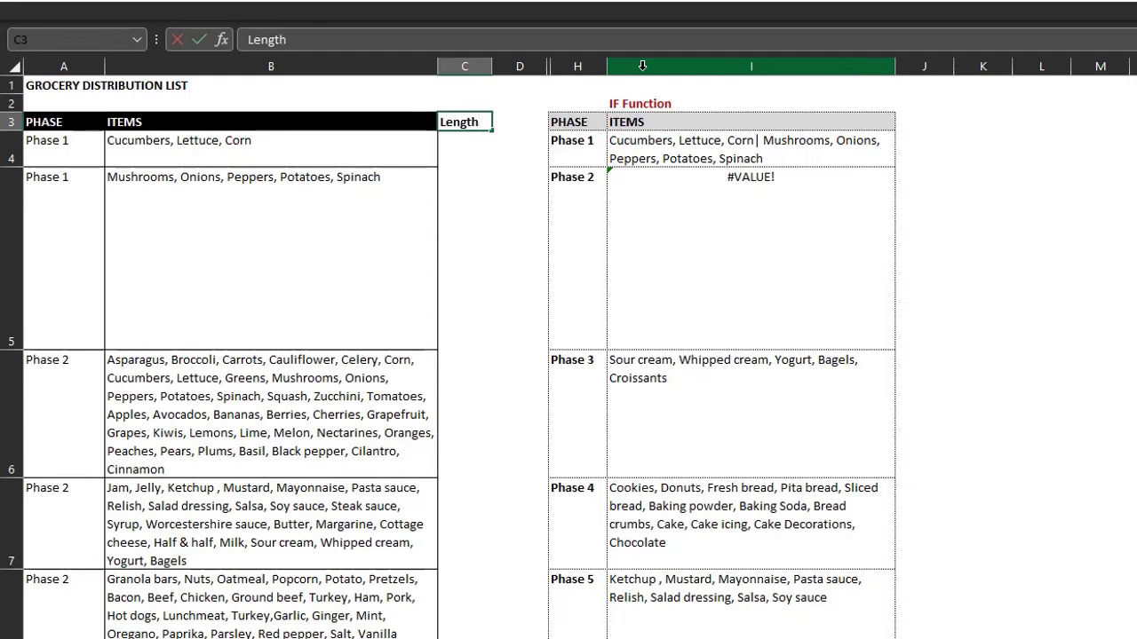
{"action": "key", "text": "Return"}
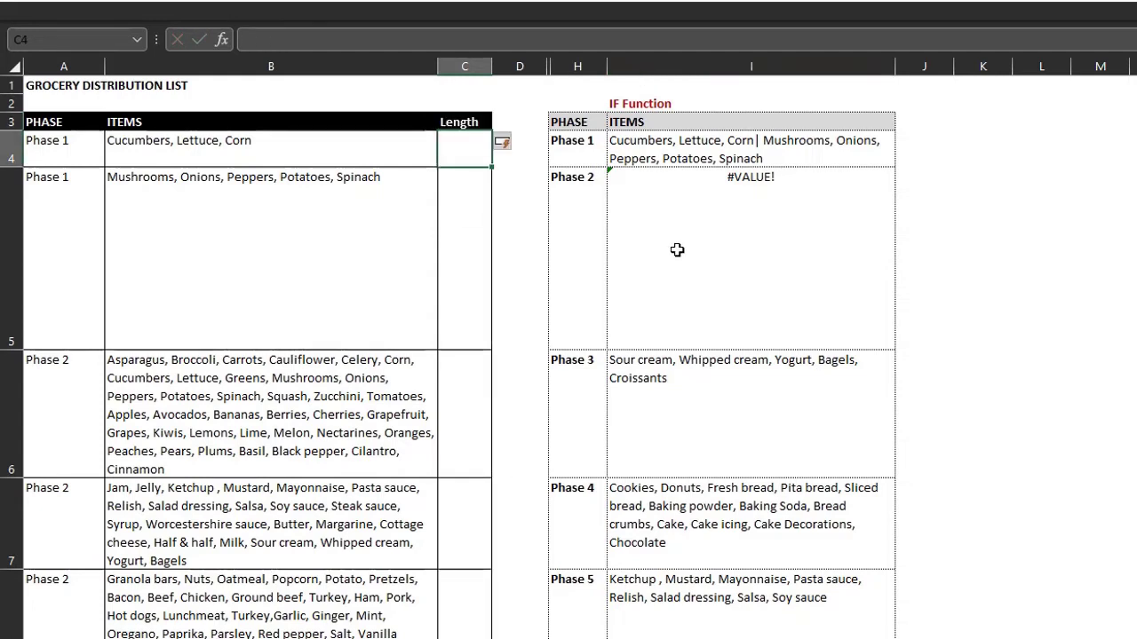
{"action": "type", "text": "=len"}
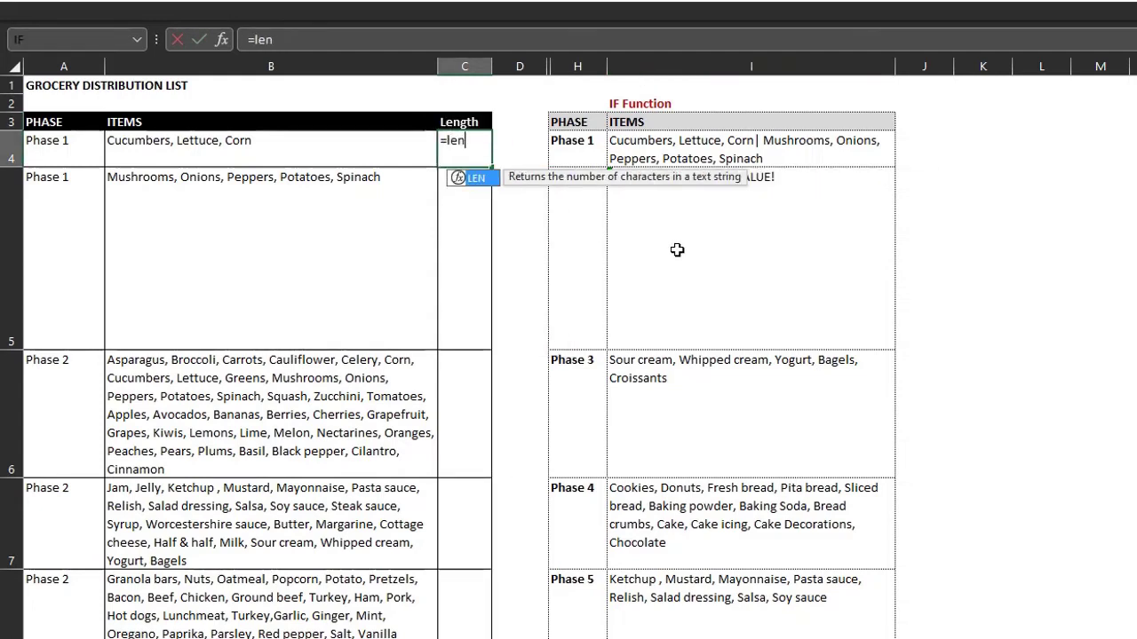
{"action": "key", "text": "Tab"}
{"action": "key", "text": "Left"}
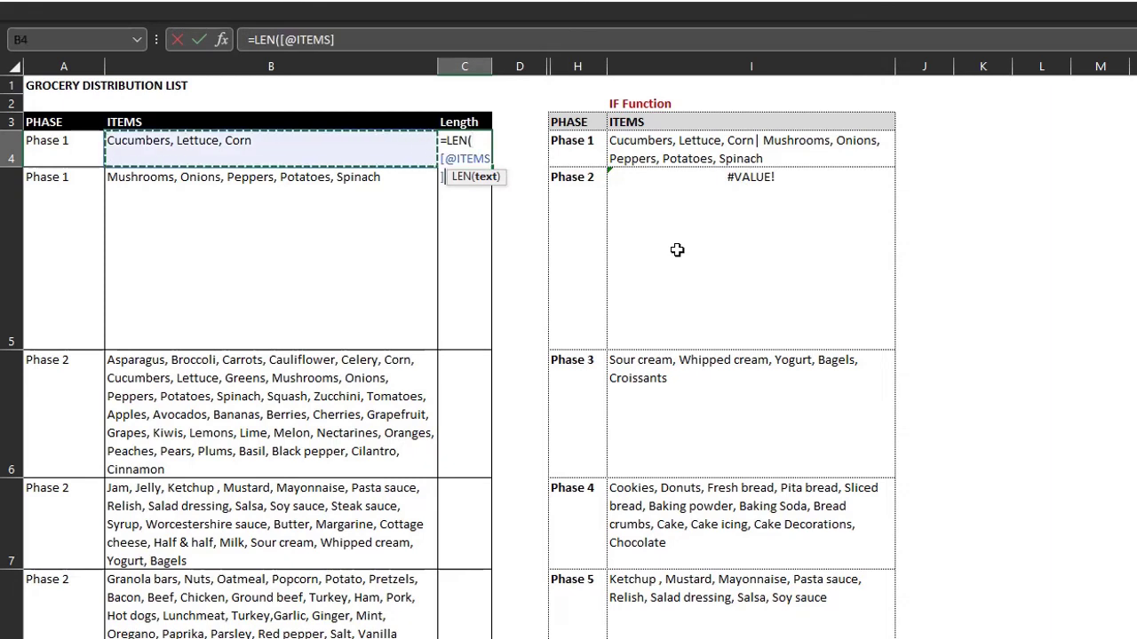
{"action": "type", "text": ")"}
{"action": "key", "text": "Return"}
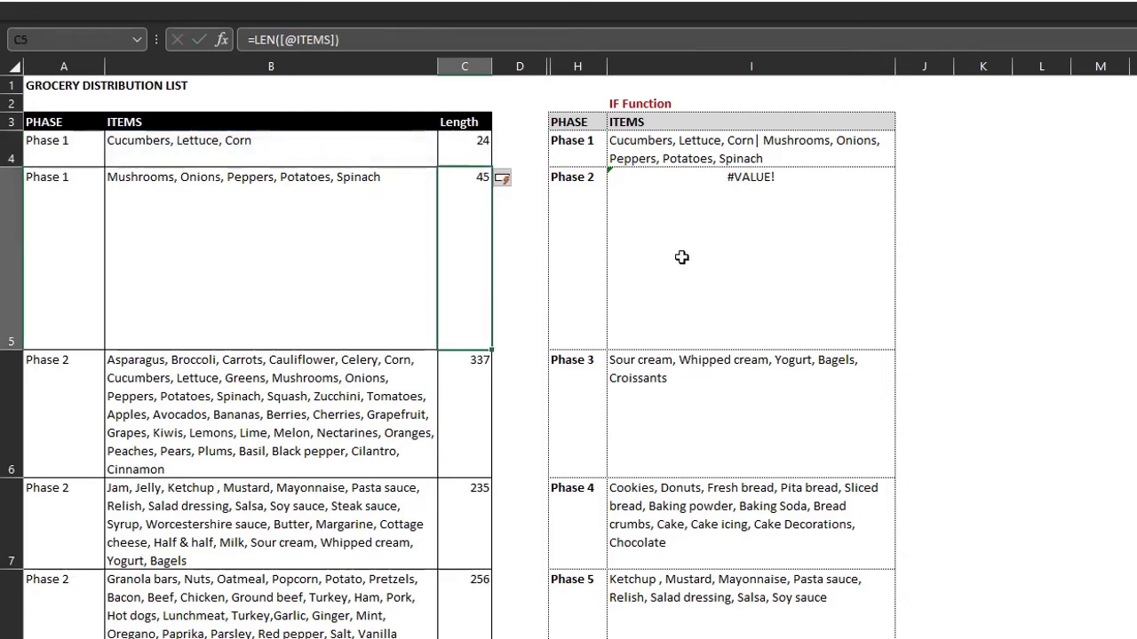
Select Phase 2's #VALUE! cell I5 and show the formula auditing tools.
{"action": "left_click", "coordinate": [682, 254]}
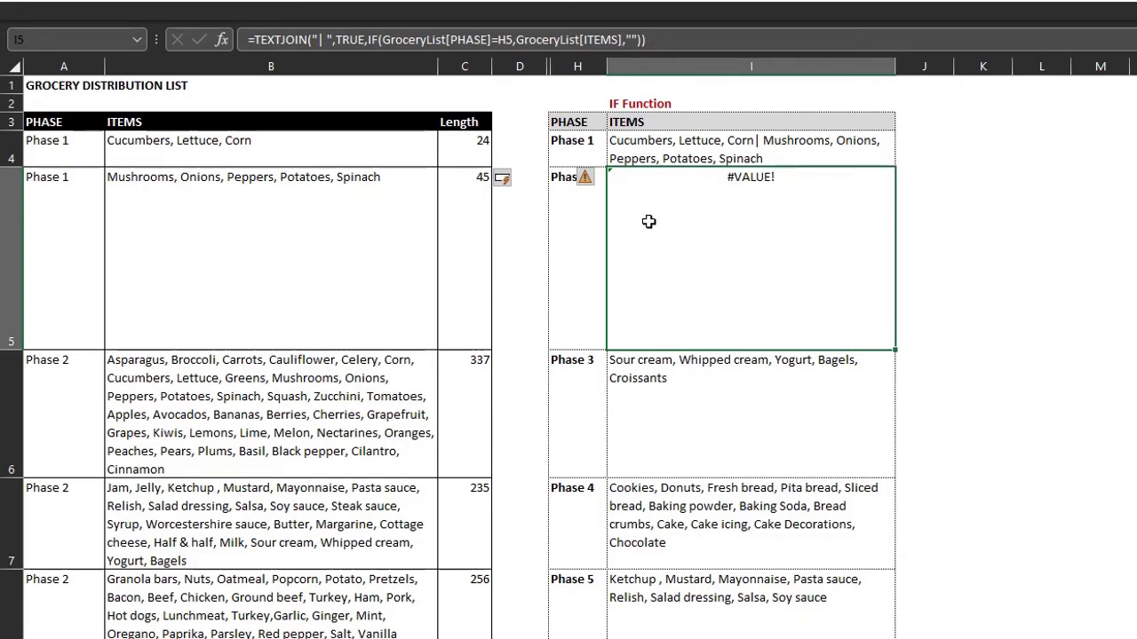
{"action": "left_click", "coordinate": [413, 11]}
{"action": "left_click", "coordinate": [340, 56]}
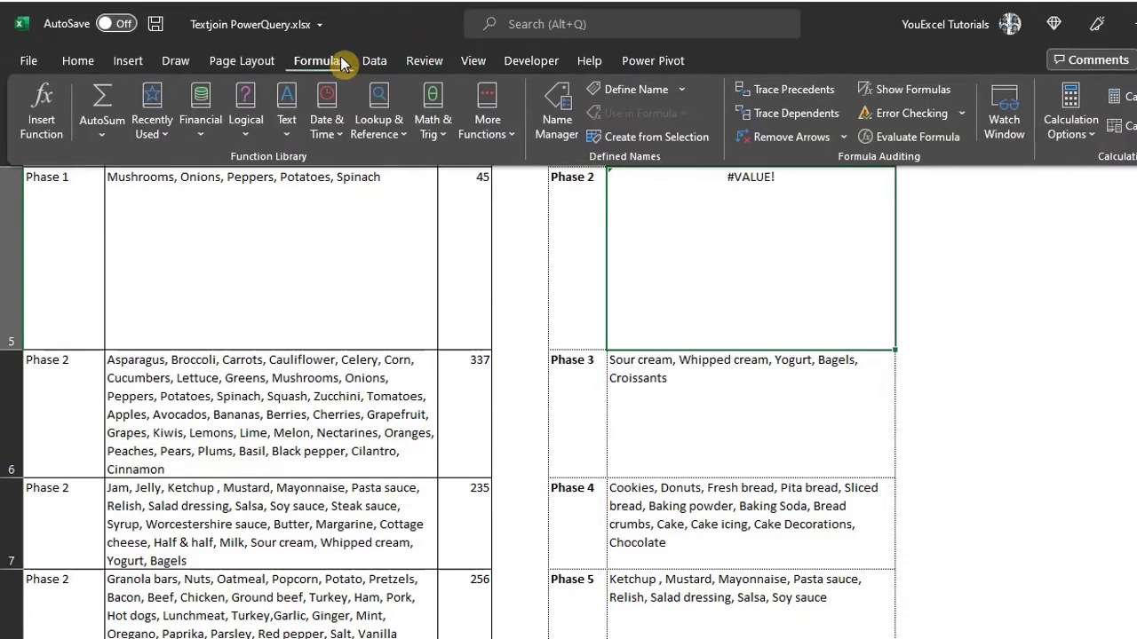
Evaluate I5's formula through the PHASE=H5 comparison and IF to expose #VALUE! items.
{"action": "left_click", "coordinate": [897, 140]}
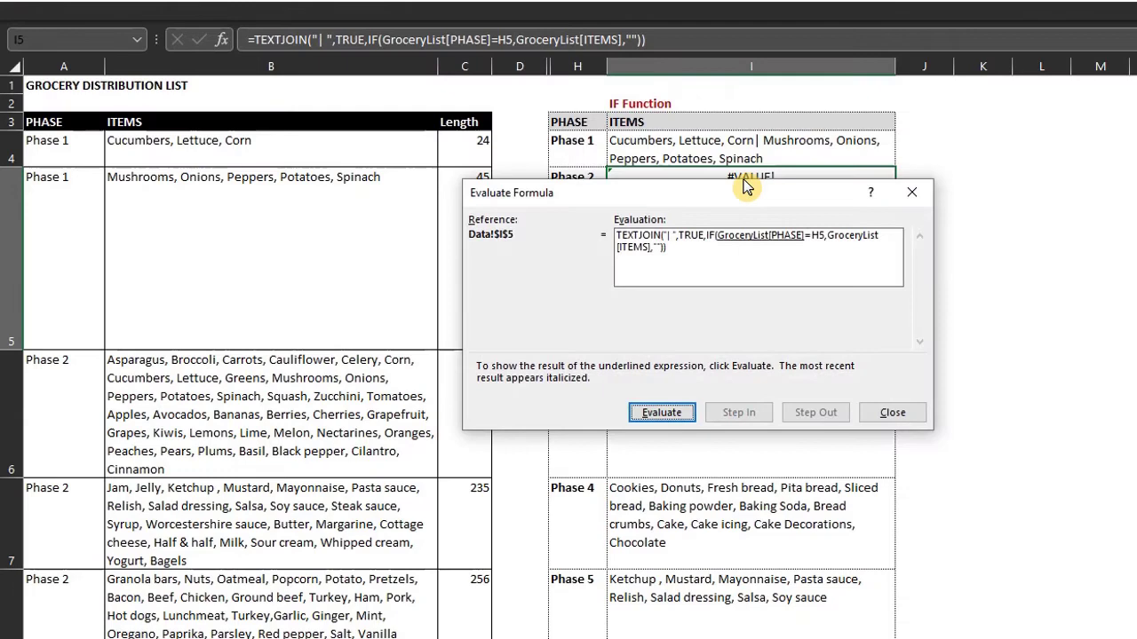
{"action": "left_click_drag", "start_coordinate": [723, 197], "coordinate": [286, 90]}
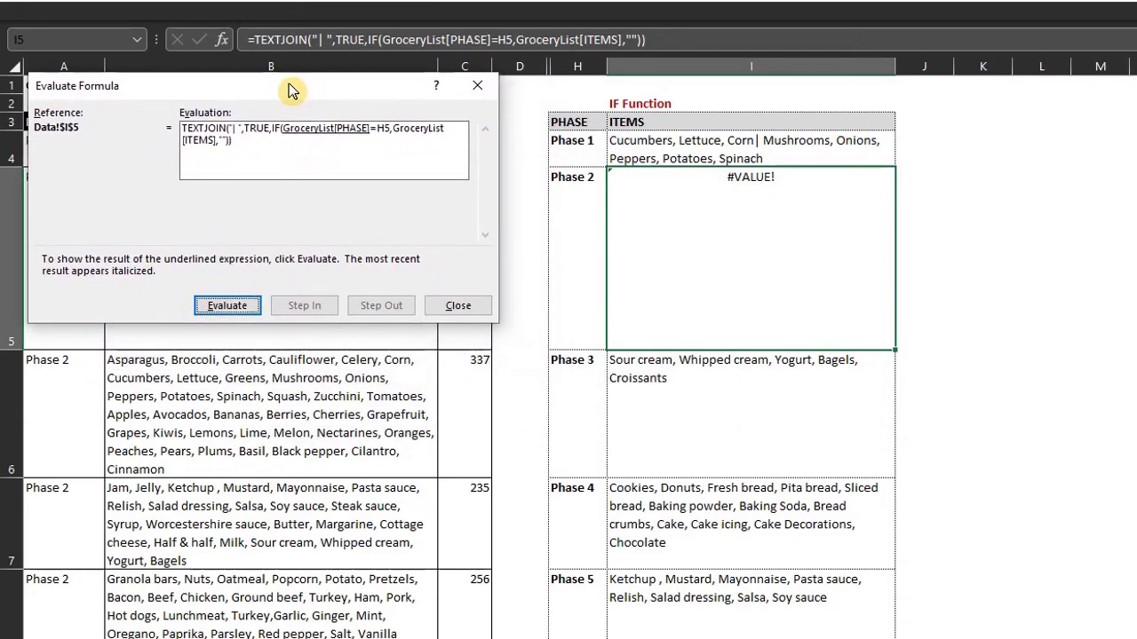
{"action": "left_click", "coordinate": [229, 305]}
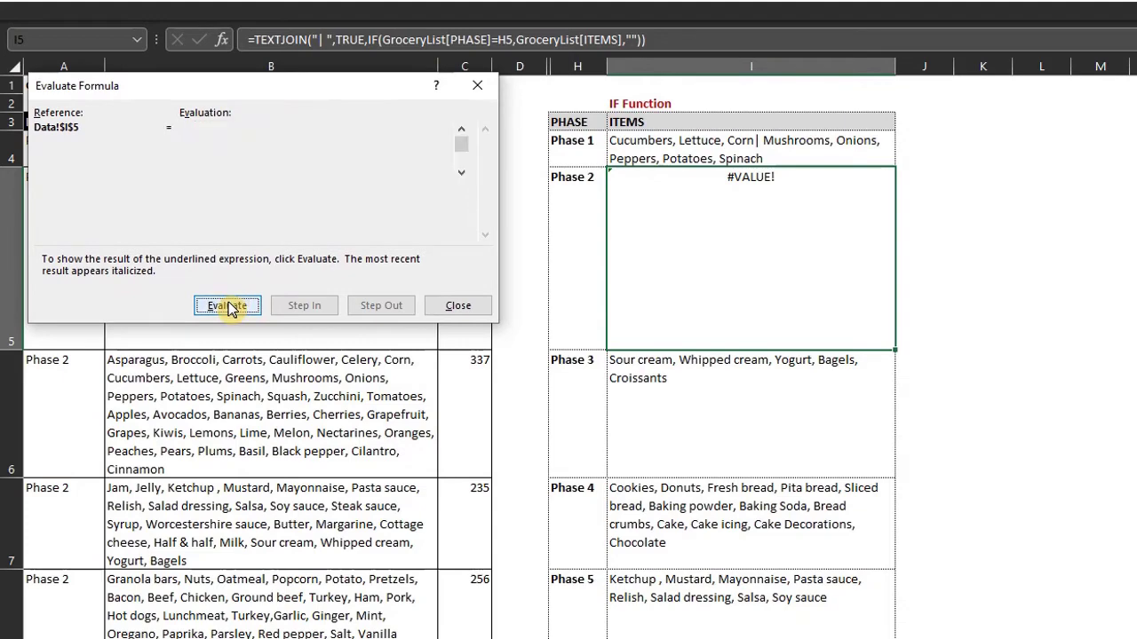
{"action": "left_click", "coordinate": [228, 307]}
{"action": "left_click", "coordinate": [228, 307]}
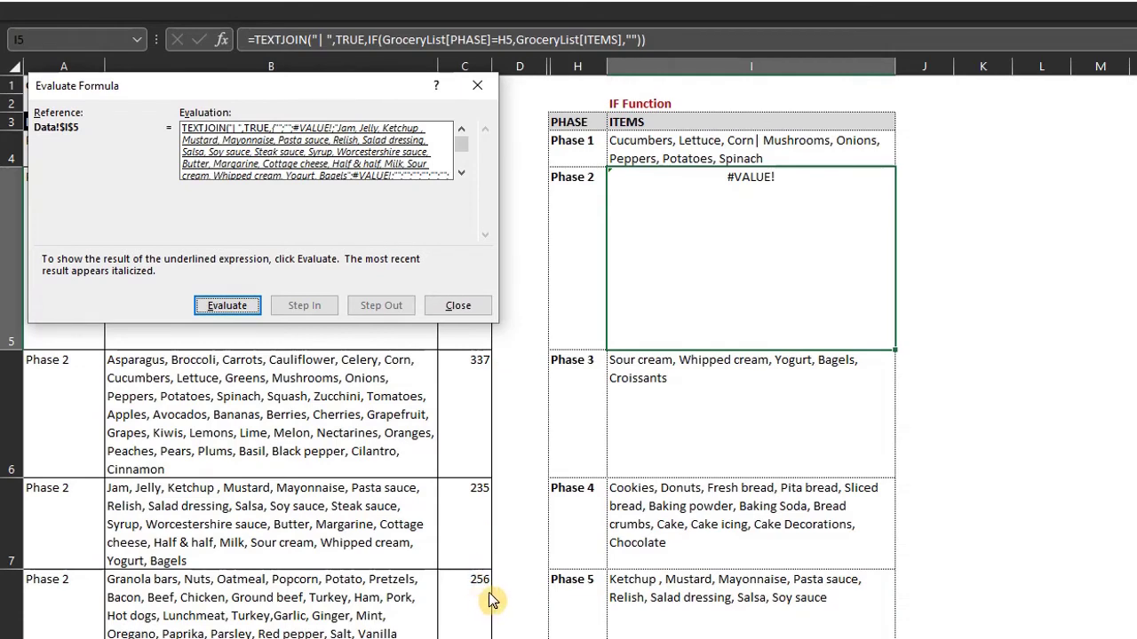
{"action": "left_click", "coordinate": [480, 315]}
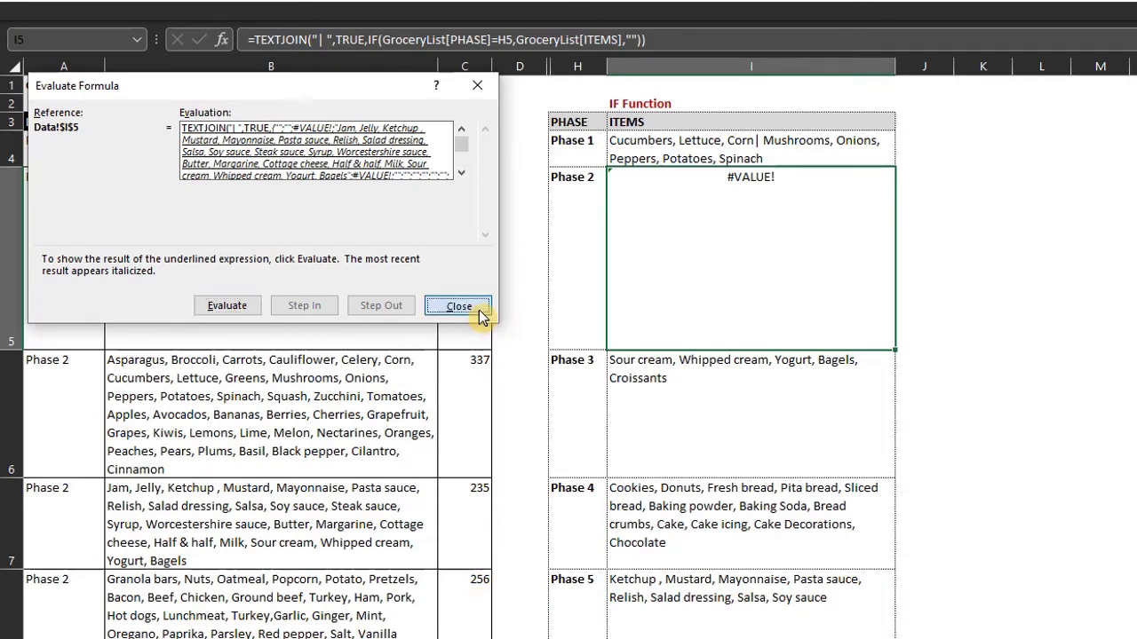
{"action": "scroll", "coordinate": [699, 531], "scroll_direction": "down", "scroll_amount": 5}
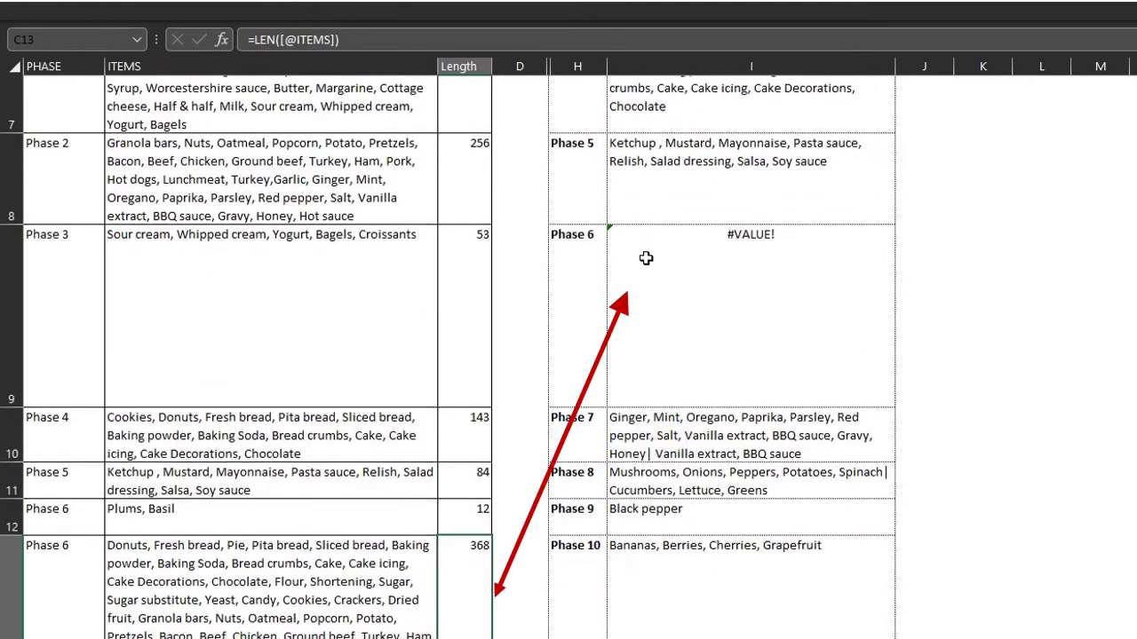
{"action": "scroll", "coordinate": [647, 258], "scroll_direction": "up", "scroll_amount": 1}
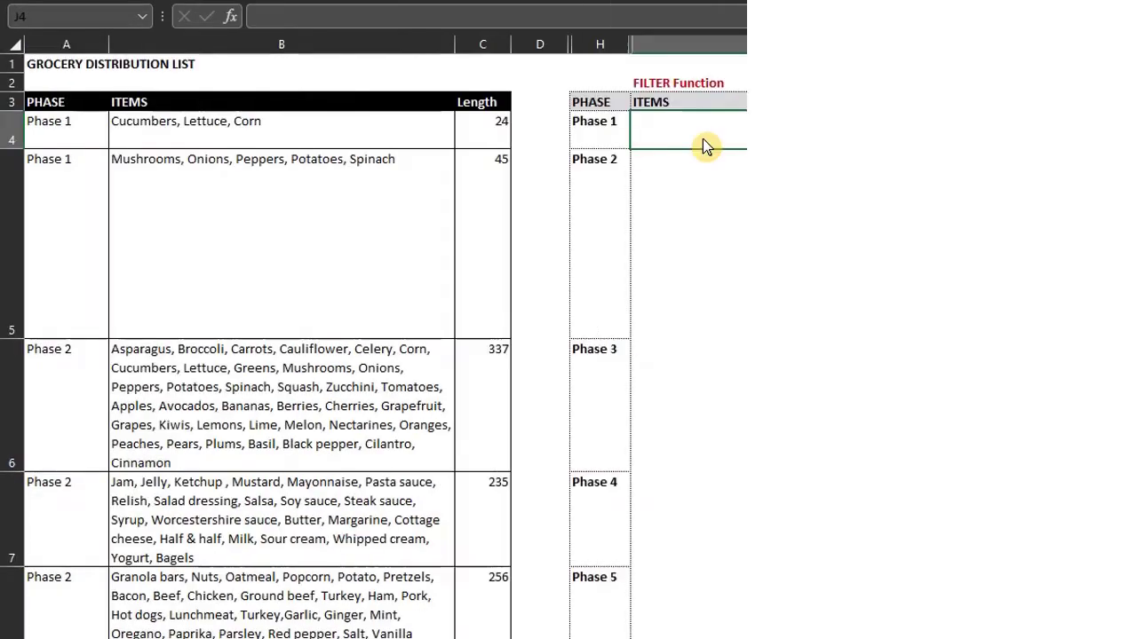
Enter =FILTER(GroceryList[ITEMS],GroceryList[PHASE]=H4,"") in J4, spilling Phase 1's two item lists.
{"action": "type", "text": "=fil"}
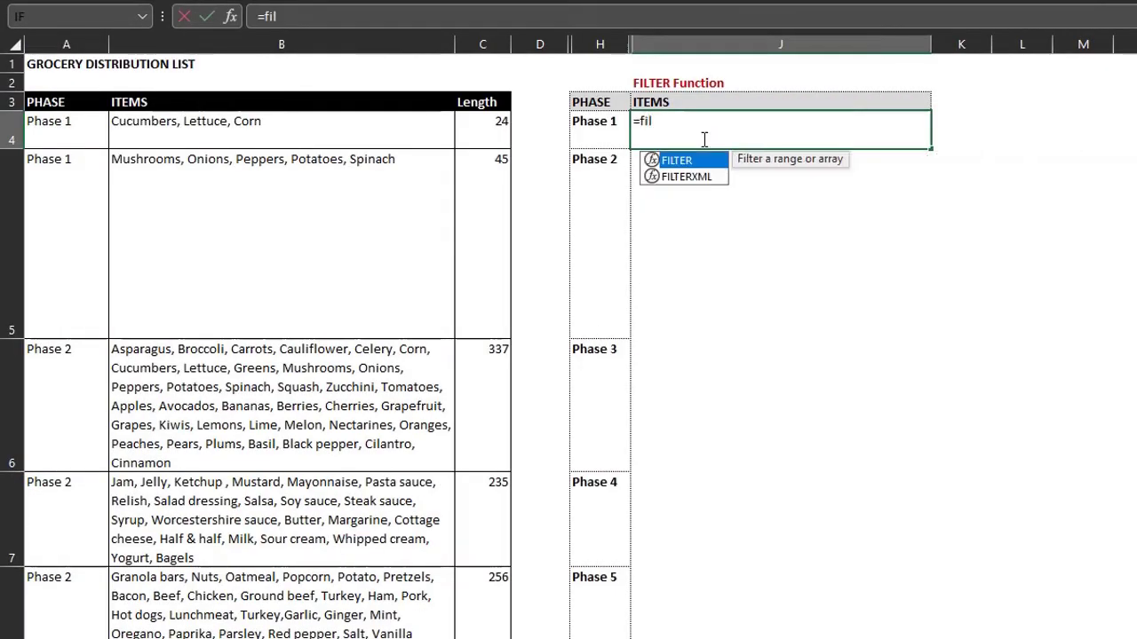
{"action": "key", "text": "Tab"}
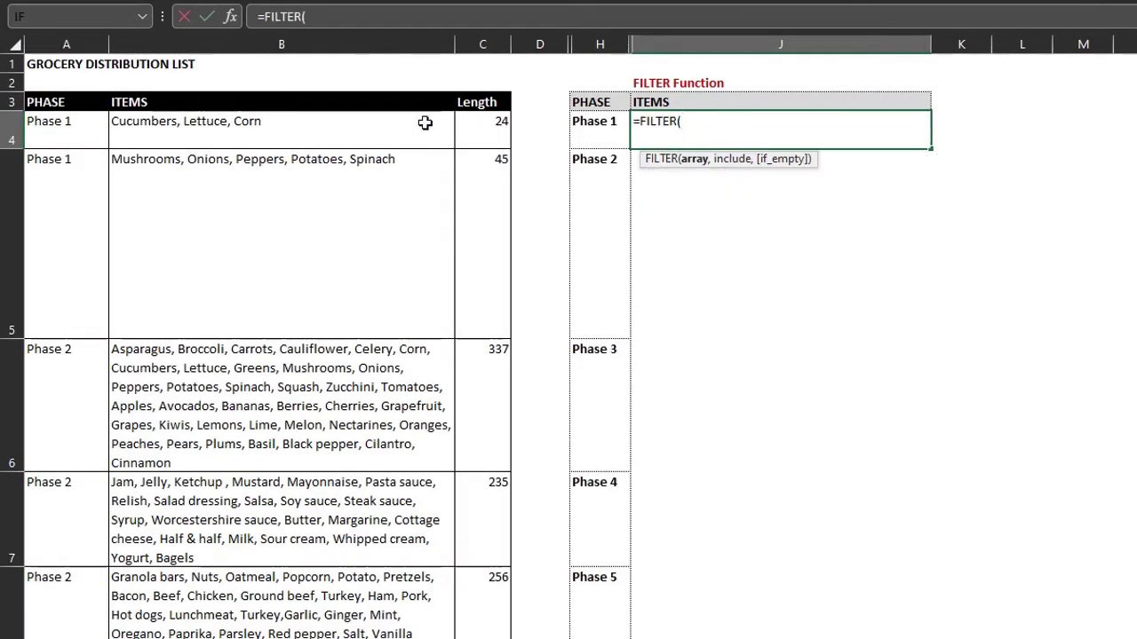
{"action": "left_click", "coordinate": [324, 92]}
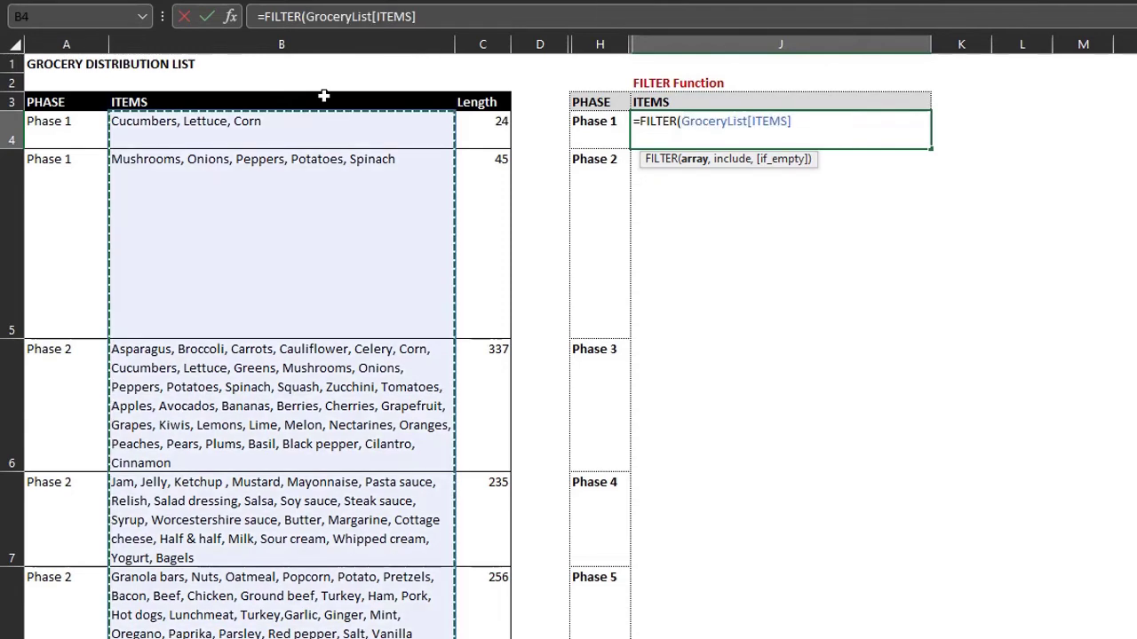
{"action": "type", "text": ","}
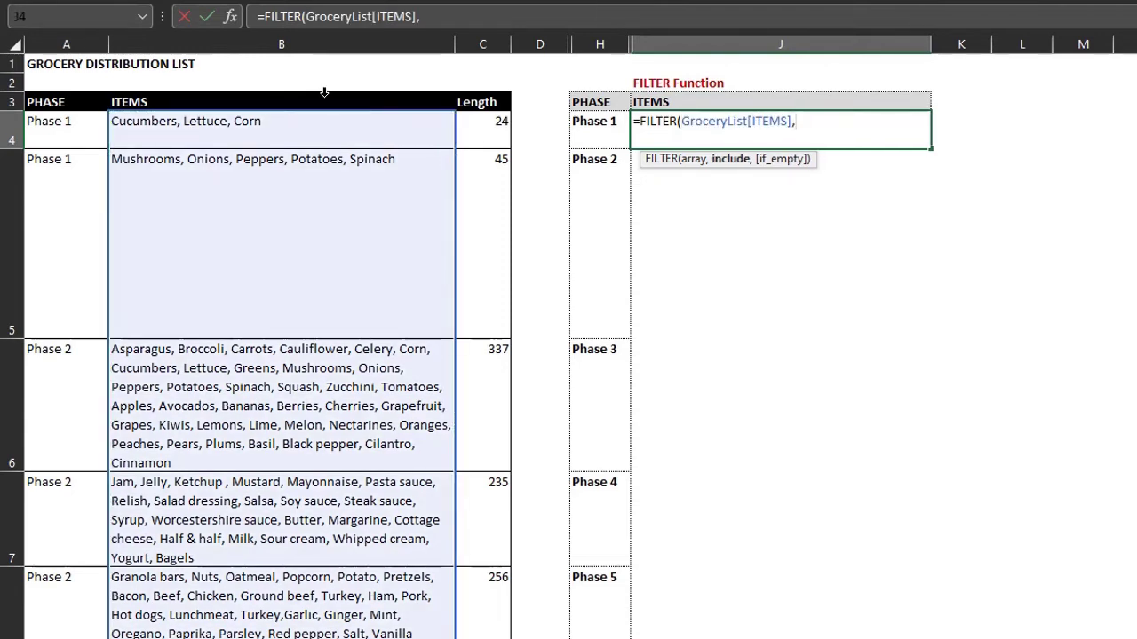
{"action": "left_click", "coordinate": [92, 90]}
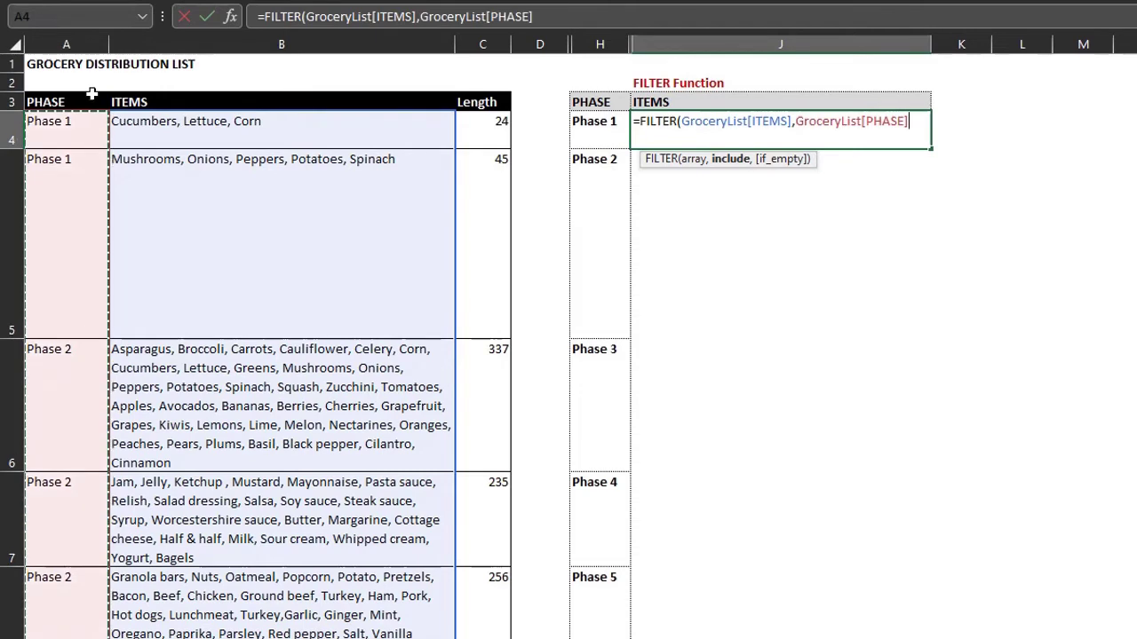
{"action": "type", "text": "="}
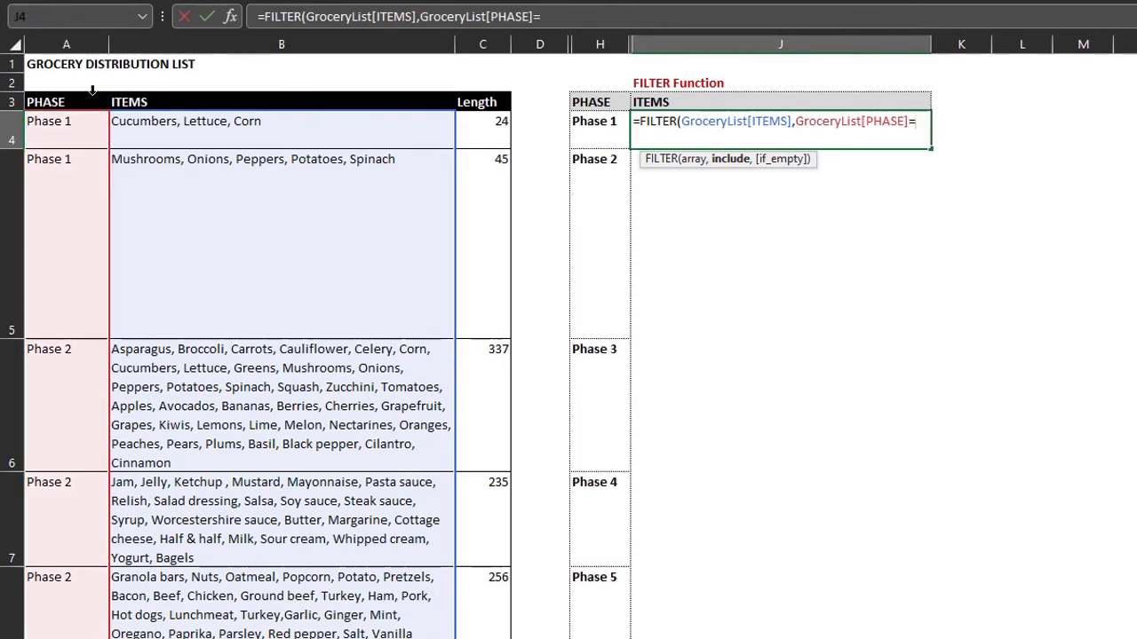
{"action": "left_click", "coordinate": [581, 127]}
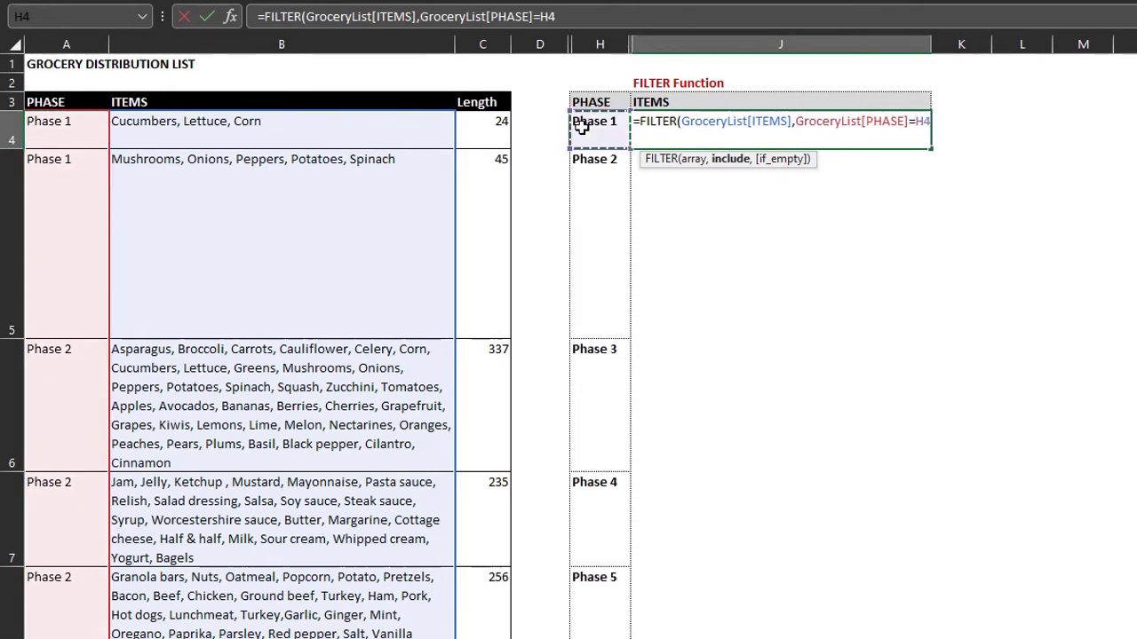
{"action": "type", "text": ","}
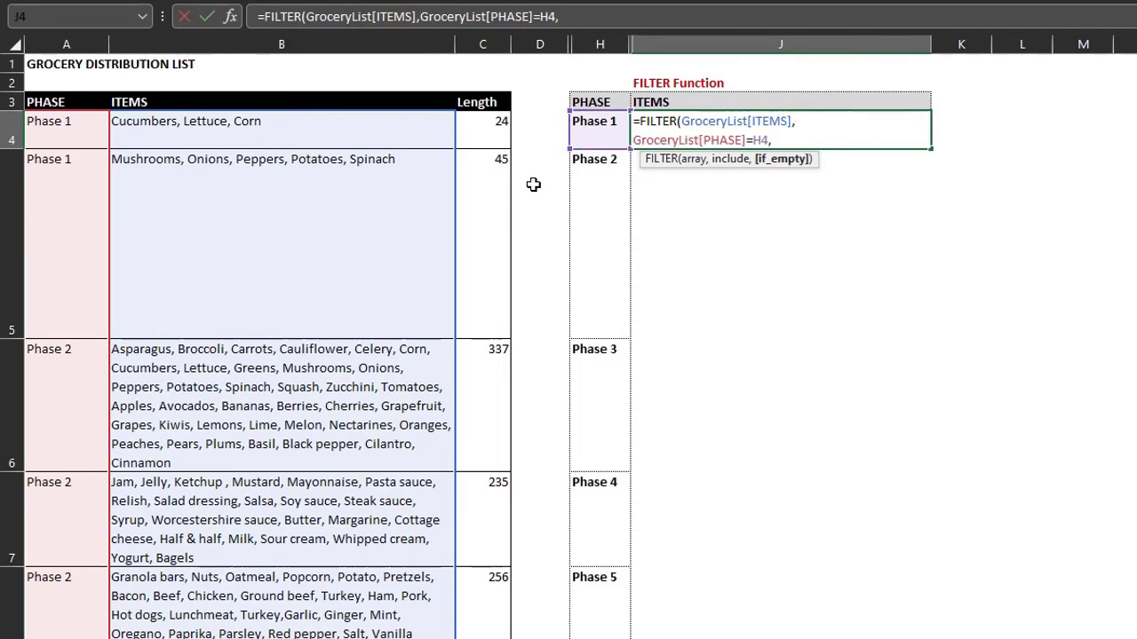
{"action": "type", "text": "\"\")"}
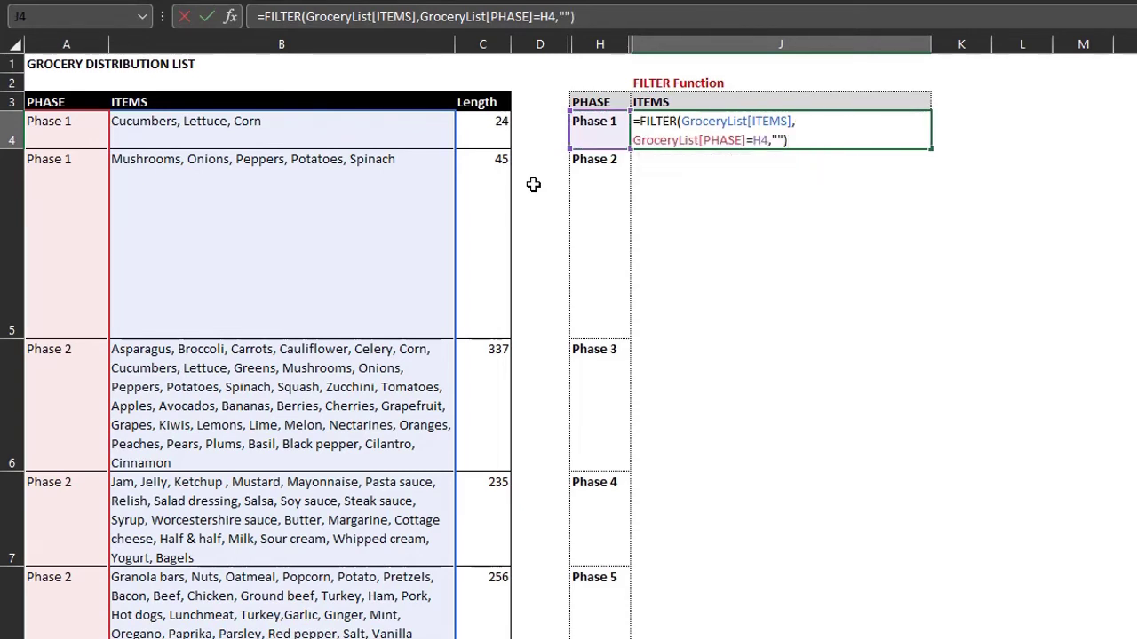
{"action": "key", "text": "Return"}
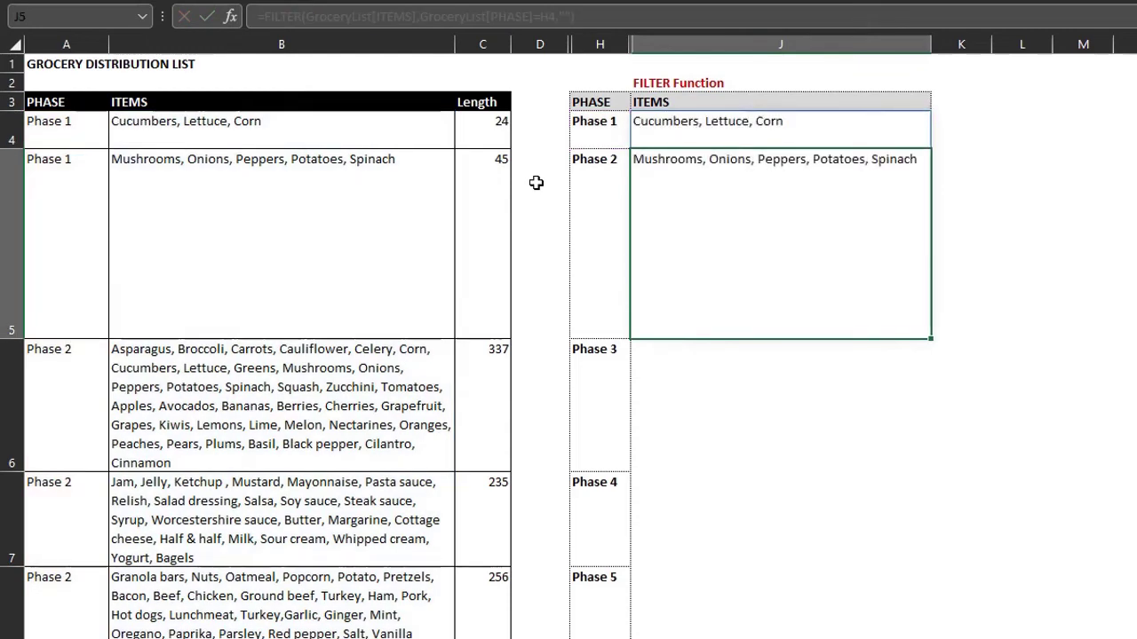
{"action": "left_click", "coordinate": [737, 122]}
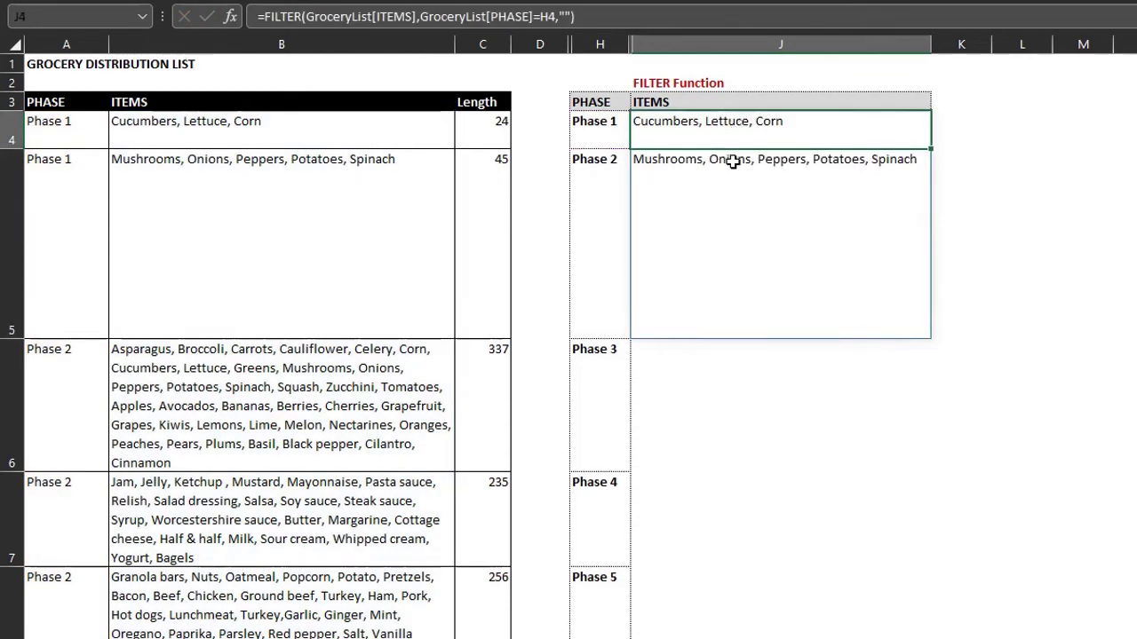
Wrap J4's FILTER formula in TEXTJOIN("| ",TRUE,…) to join Phase 1's items into one cell.
{"action": "double_click", "coordinate": [730, 139]}
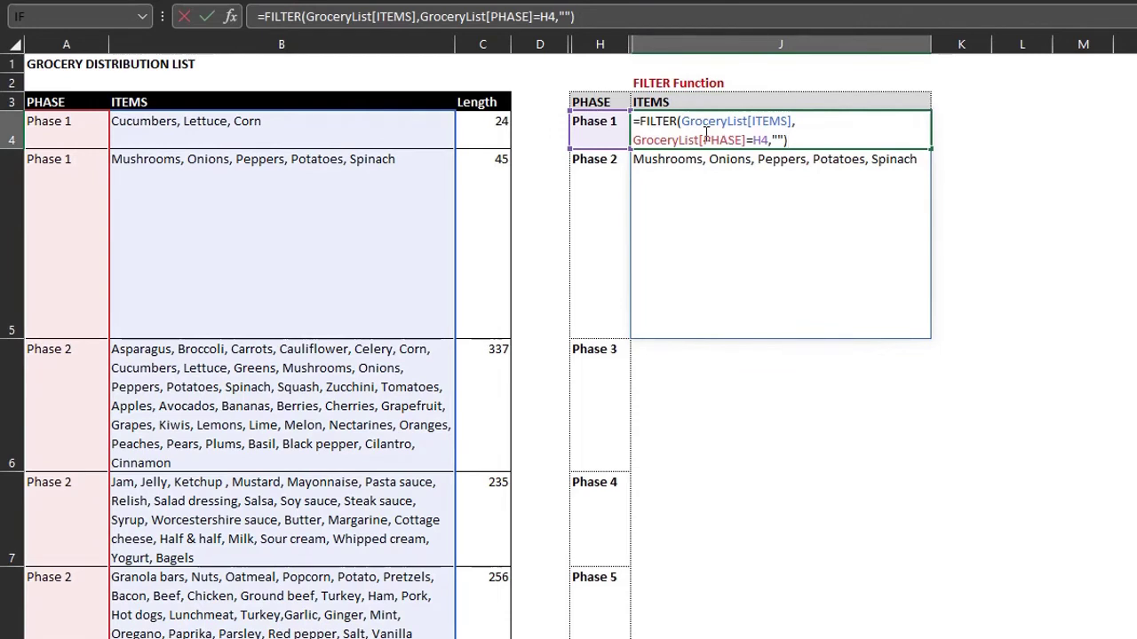
{"action": "left_click", "coordinate": [639, 120]}
{"action": "type", "text": "text"}
{"action": "key", "text": "Down"}
{"action": "key", "text": "Tab"}
{"action": "type", "text": "\"| \""}
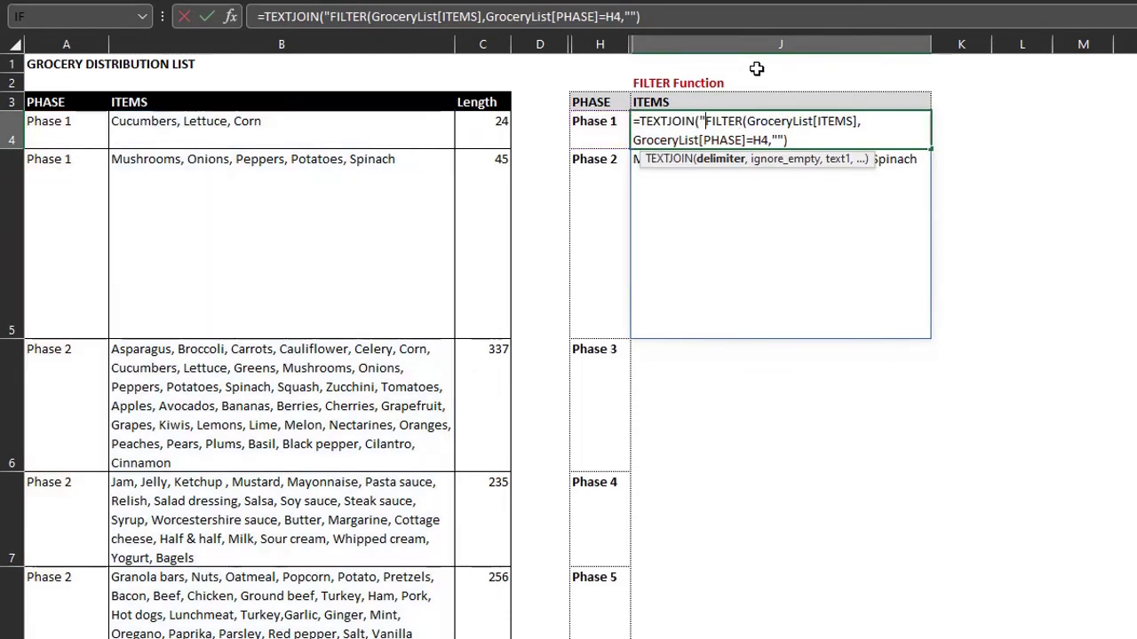
{"action": "type", "text": ","}
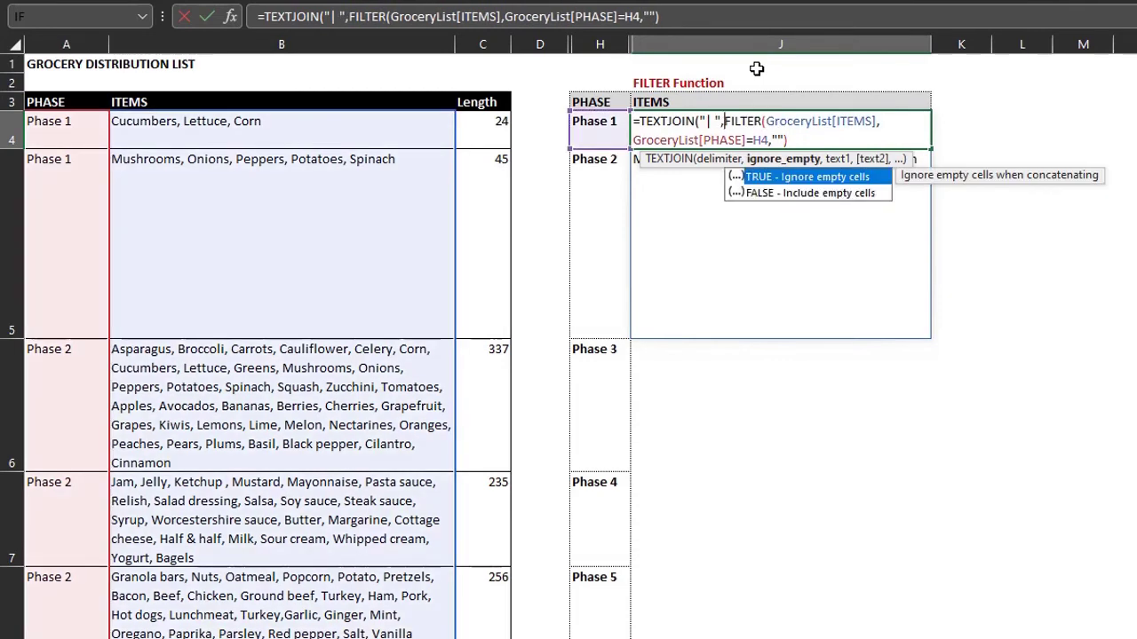
{"action": "key", "text": "Tab"}
{"action": "type", "text": ","}
{"action": "key", "text": "Down"}
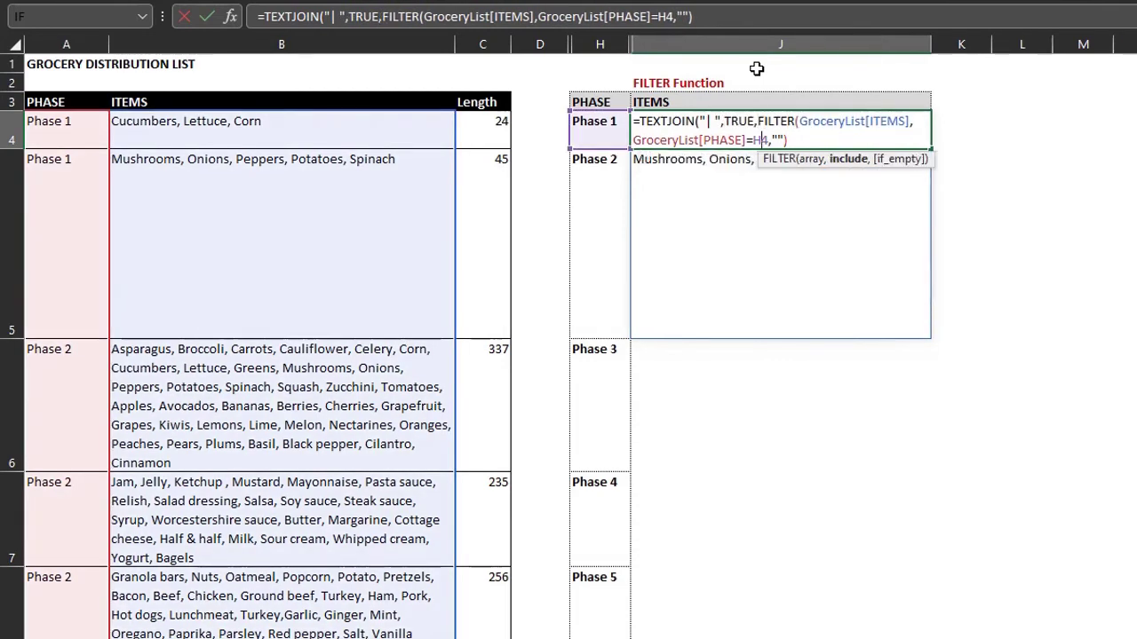
{"action": "type", "text": ")"}
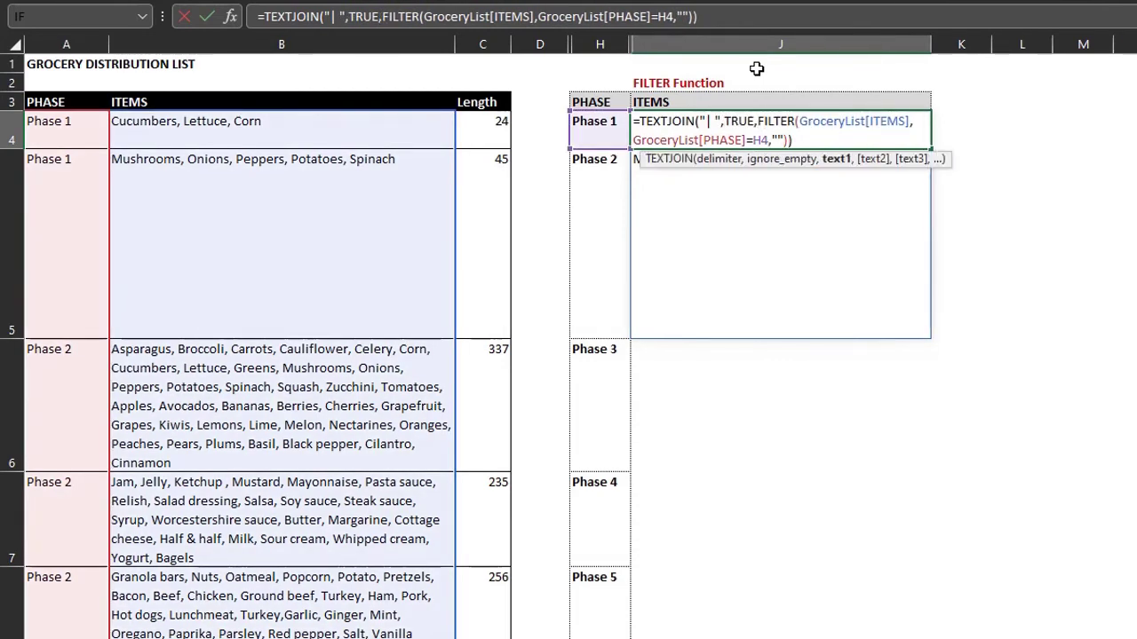
{"action": "key", "text": "Return"}
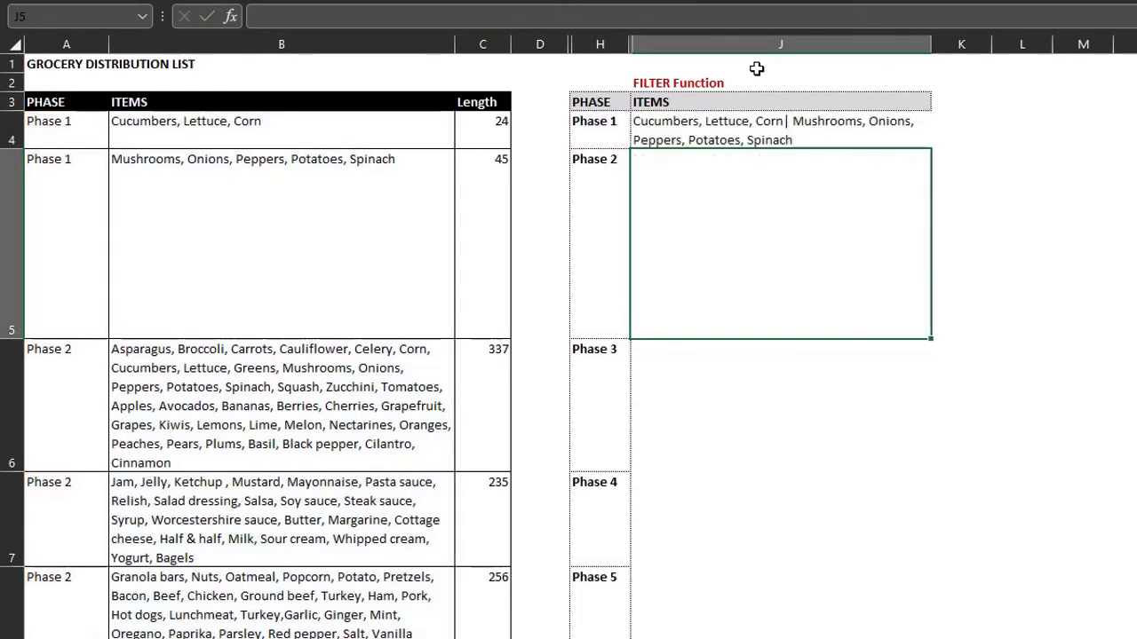
Fill the TEXTJOIN formula down to every phase row and check the Phase 2 result.
{"action": "left_click", "coordinate": [790, 122]}
{"action": "double_click", "coordinate": [930, 148]}
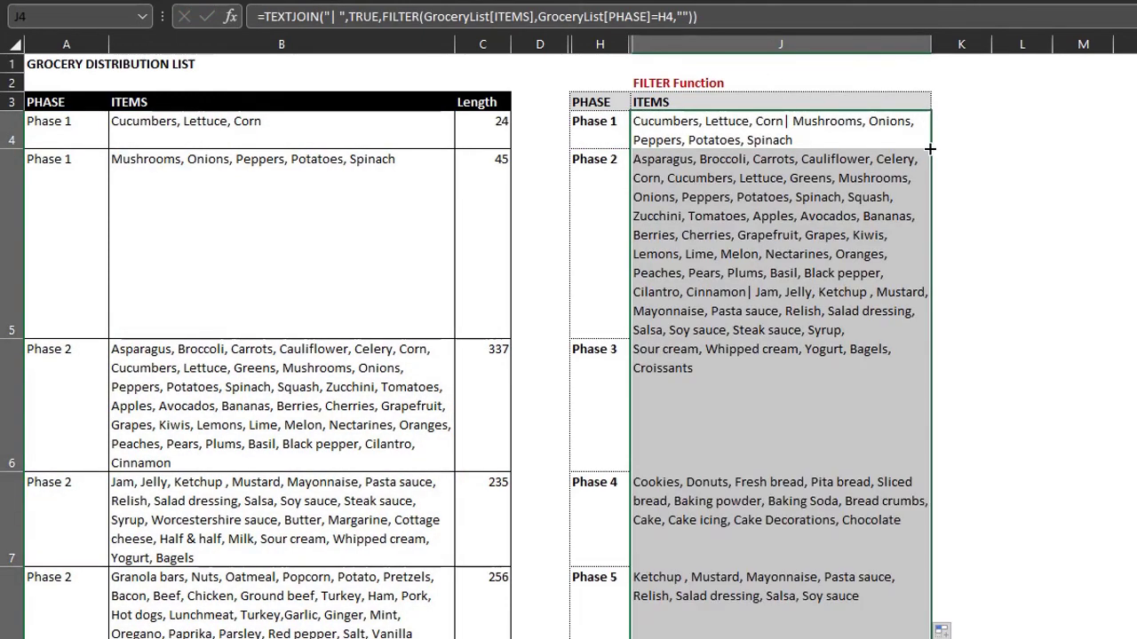
{"action": "left_click", "coordinate": [887, 233]}
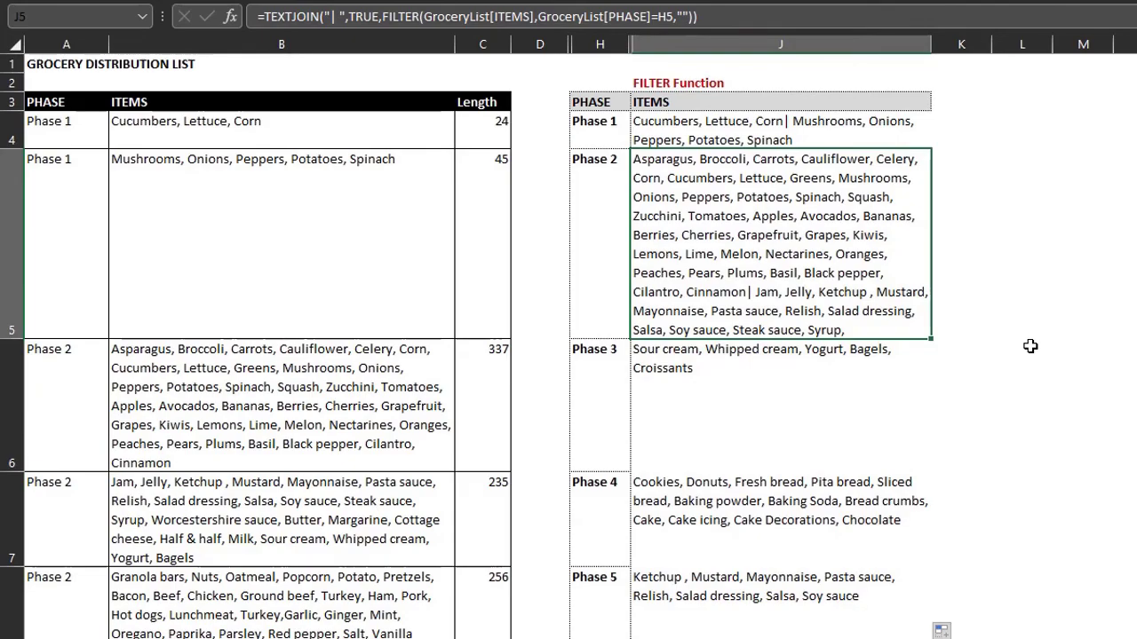
{"action": "scroll", "coordinate": [1030, 346], "scroll_direction": "down", "scroll_amount": 3}
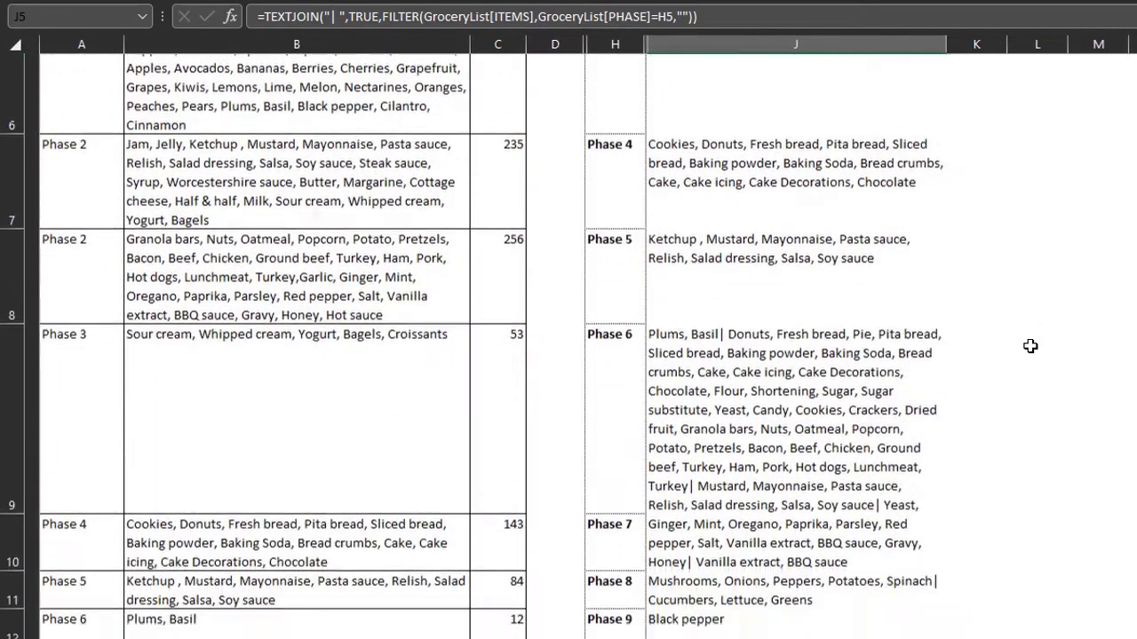
{"action": "scroll", "coordinate": [1030, 346], "scroll_direction": "down", "scroll_amount": 5}
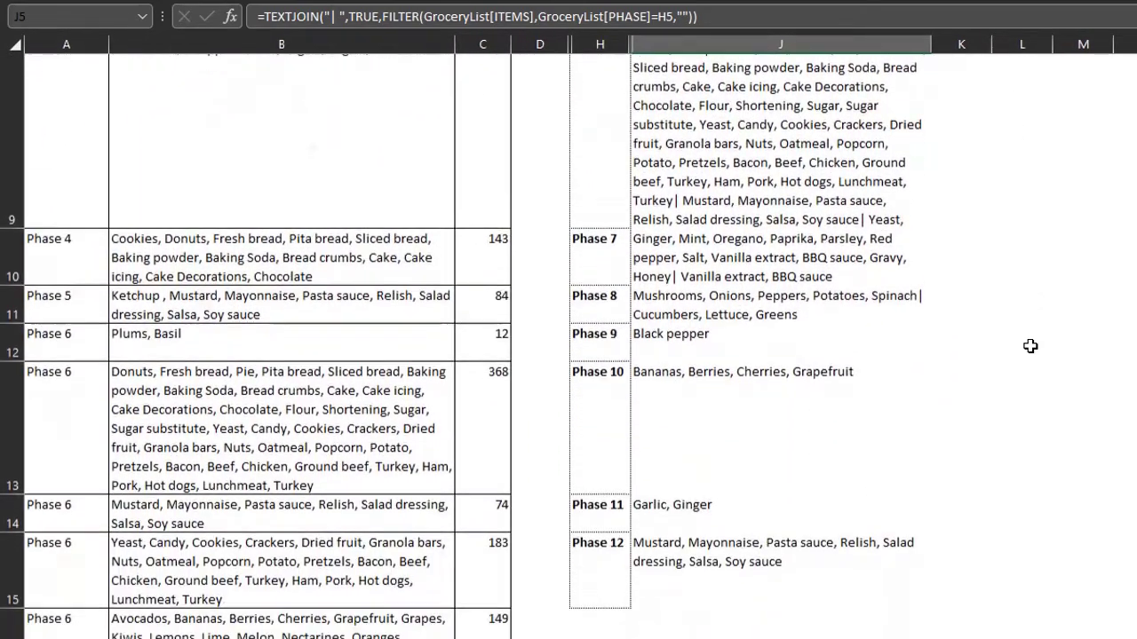
{"action": "scroll", "coordinate": [1030, 346], "scroll_direction": "up", "scroll_amount": 8}
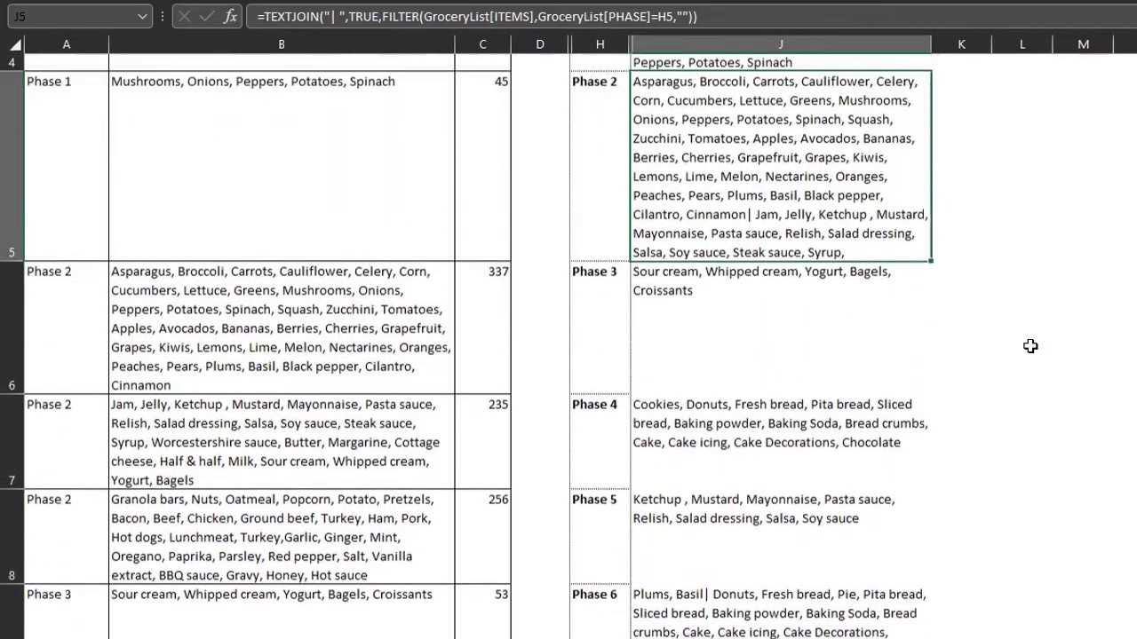
{"action": "scroll", "coordinate": [1030, 346], "scroll_direction": "down", "scroll_amount": 1}
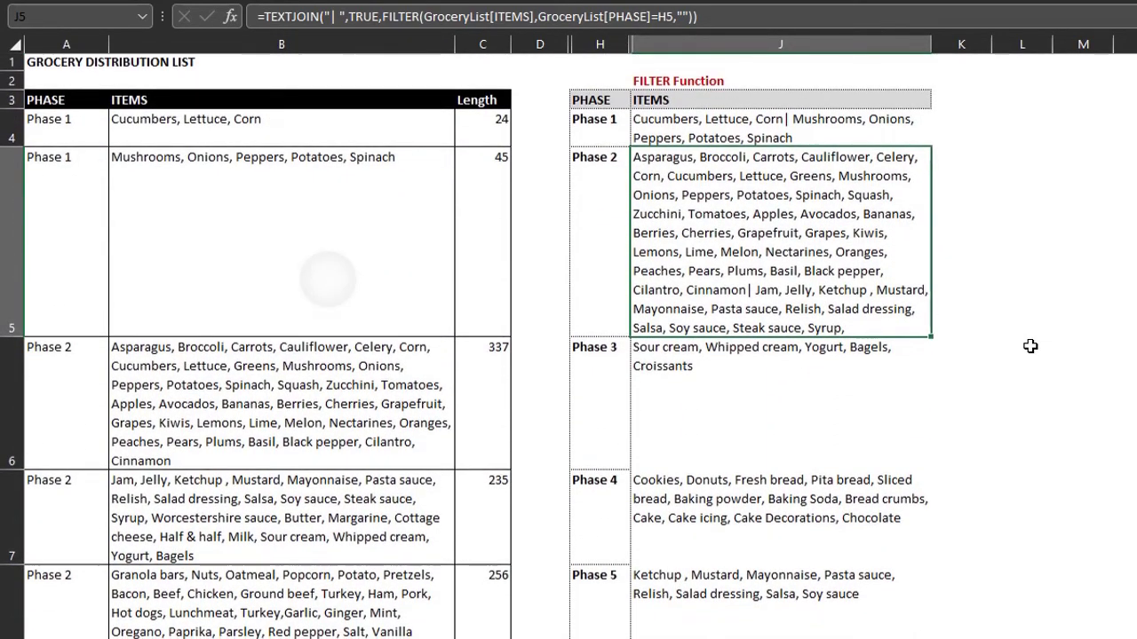
{"action": "scroll", "coordinate": [1030, 347], "scroll_direction": "down", "scroll_amount": 5}
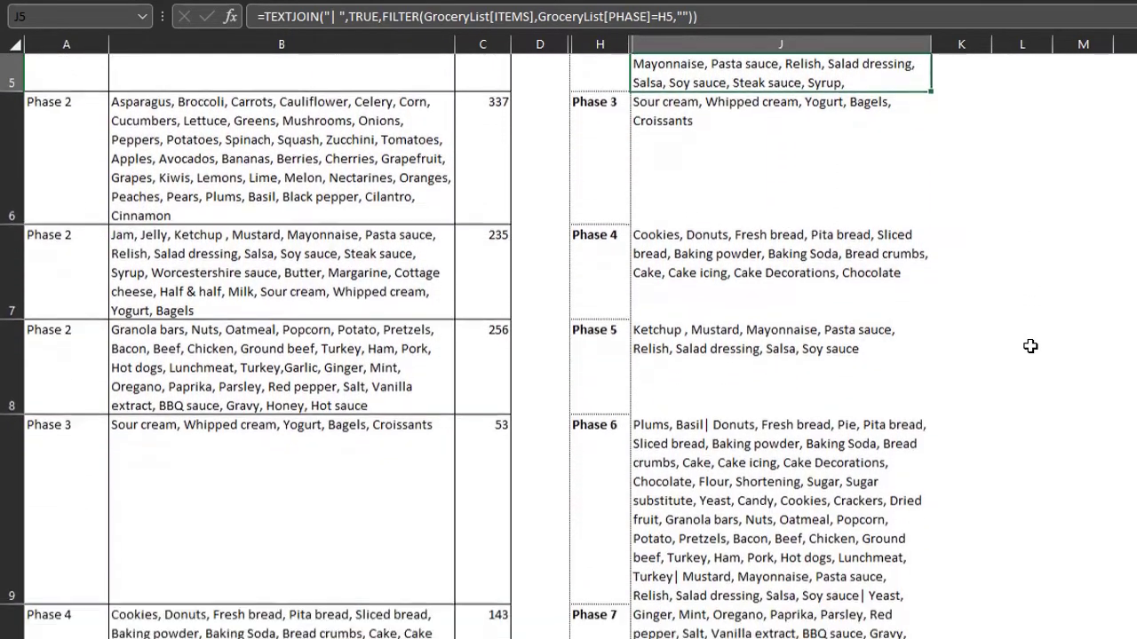
{"action": "scroll", "coordinate": [1030, 346], "scroll_direction": "down", "scroll_amount": 3}
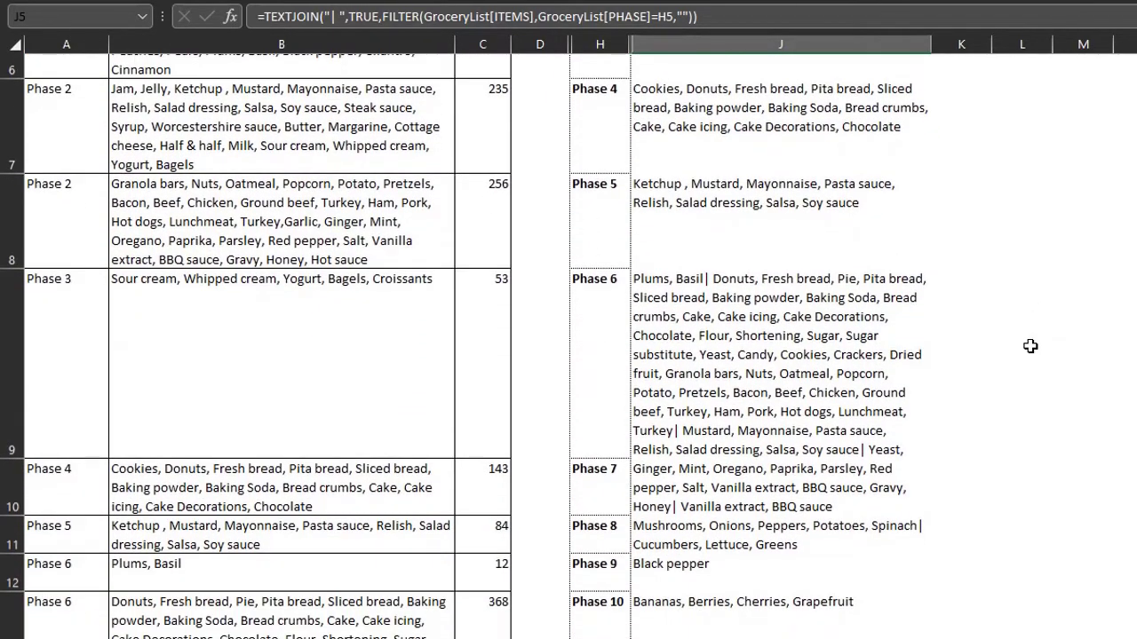
{"action": "scroll", "coordinate": [1031, 346], "scroll_direction": "up", "scroll_amount": 7}
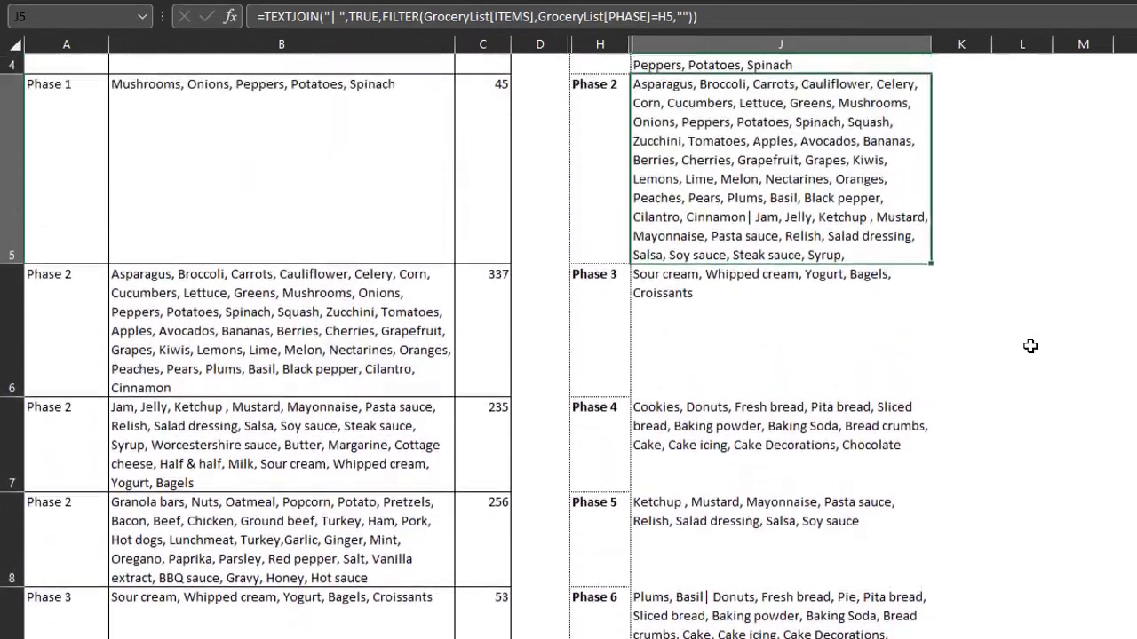